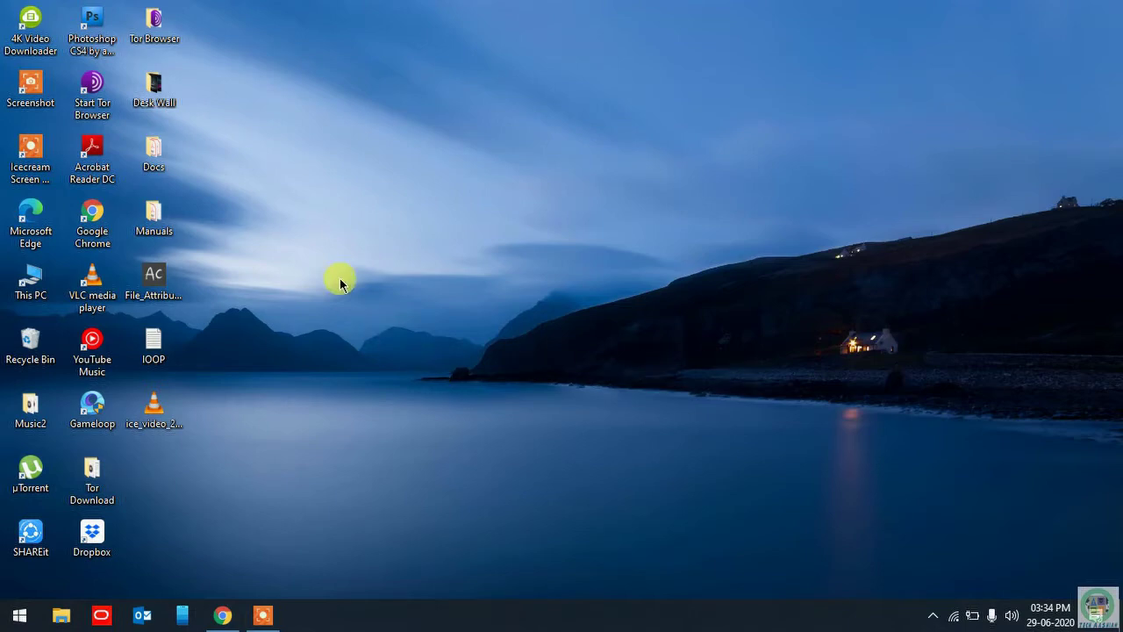
pyautogui.rightClick(330, 244)
pyautogui.click(376, 321)
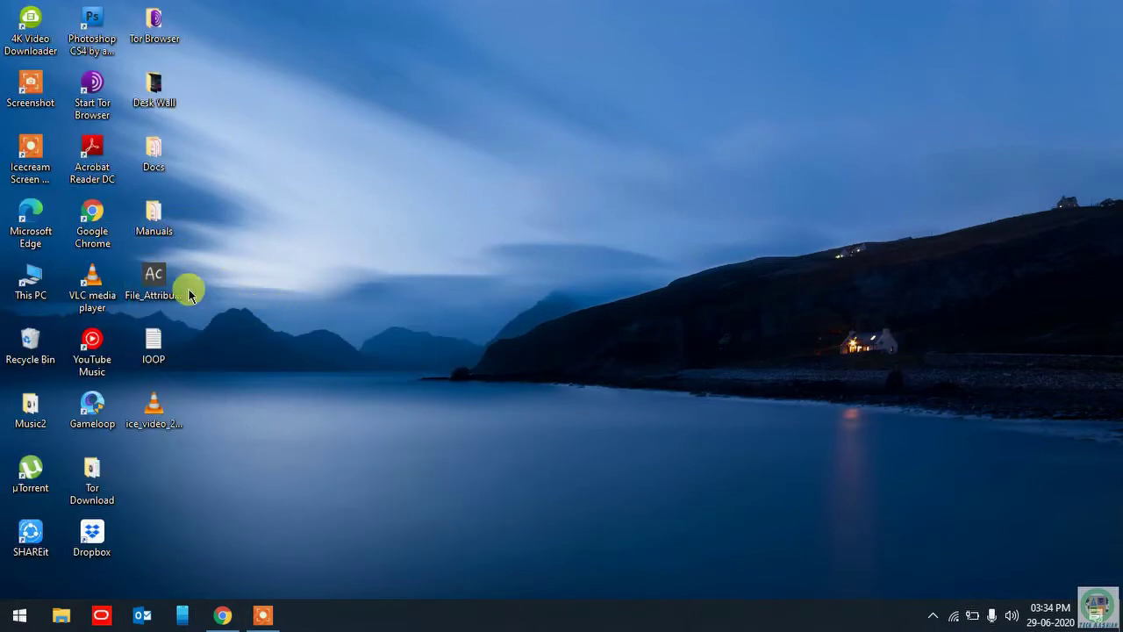
# Launch the File_Attribute_Changer installer from the desktop and allow it to run despite the security warning
pyautogui.click(151, 279)
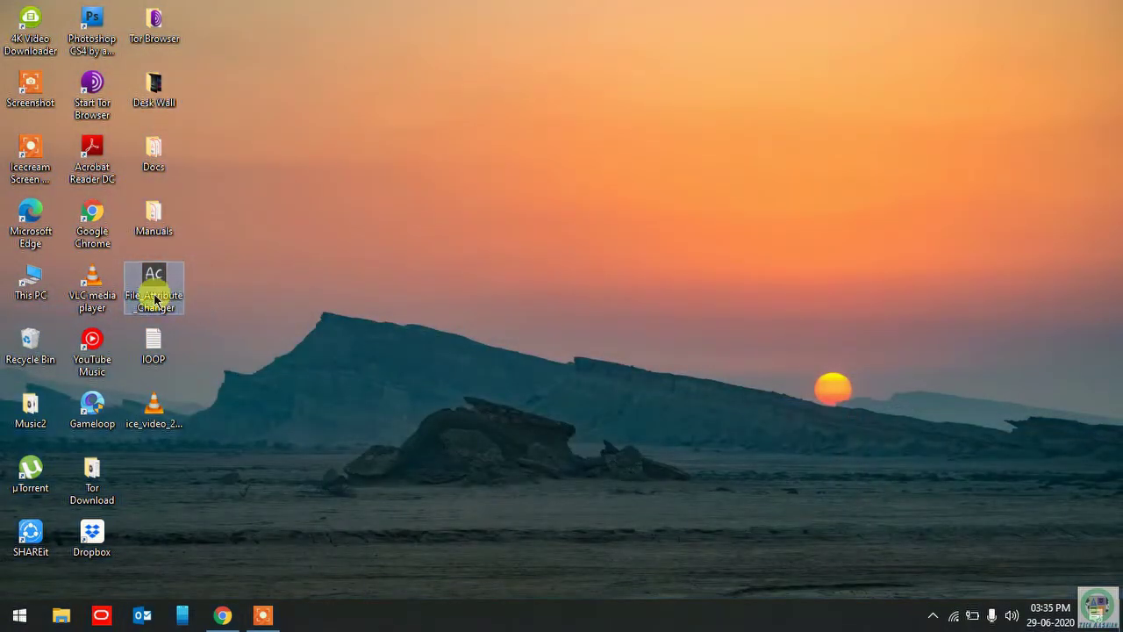
pyautogui.moveTo(161, 286)
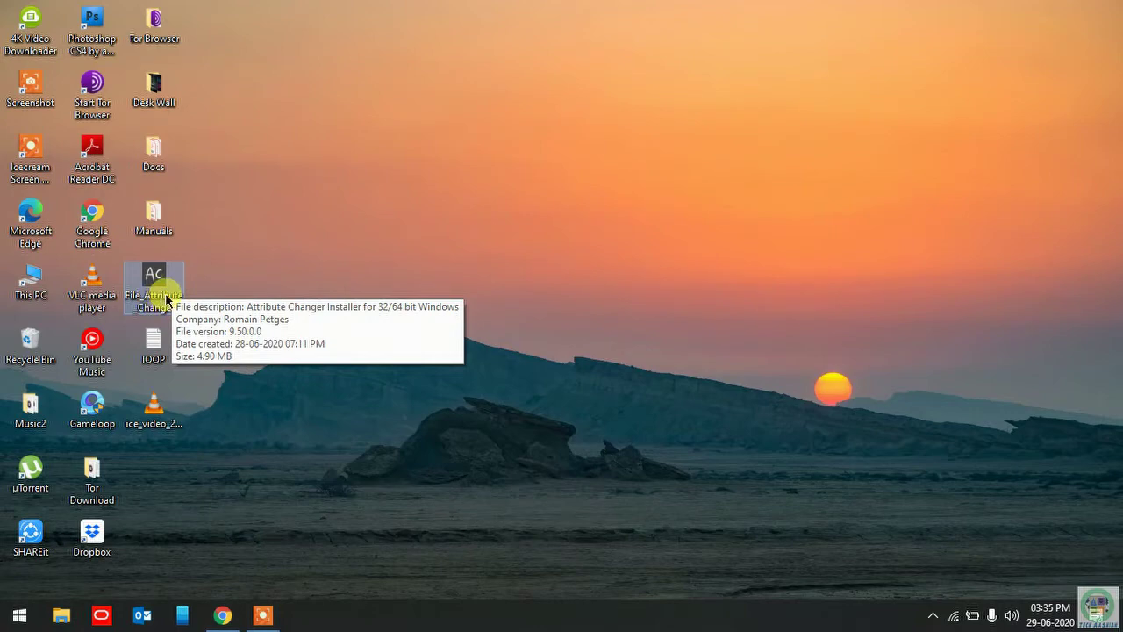
pyautogui.doubleClick(167, 298)
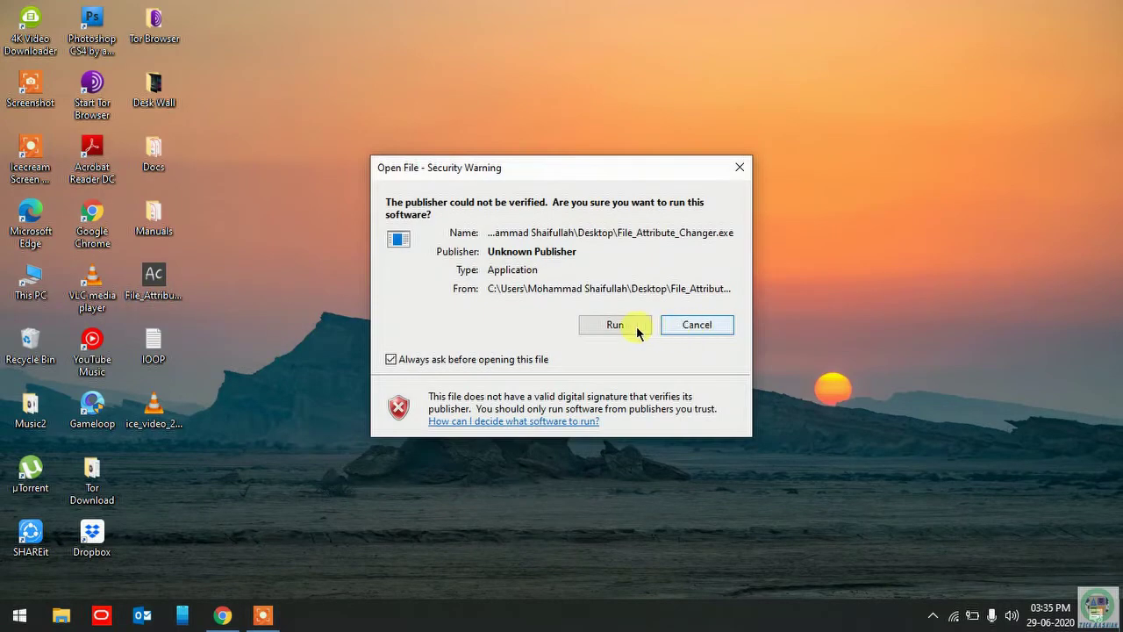
pyautogui.click(626, 322)
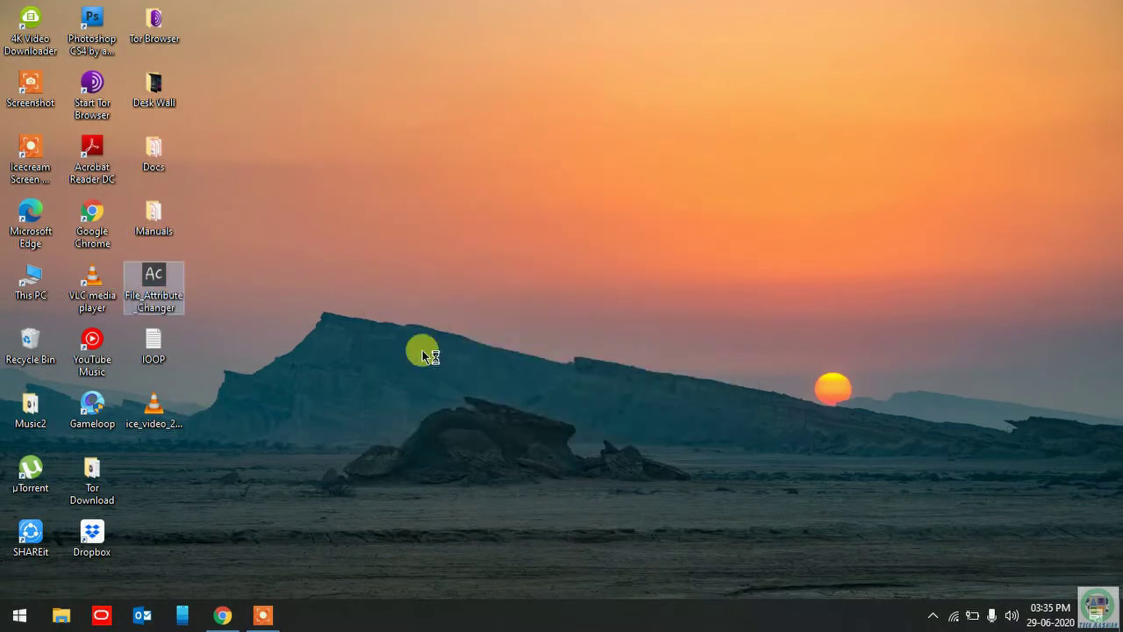
pyautogui.rightClick(397, 355)
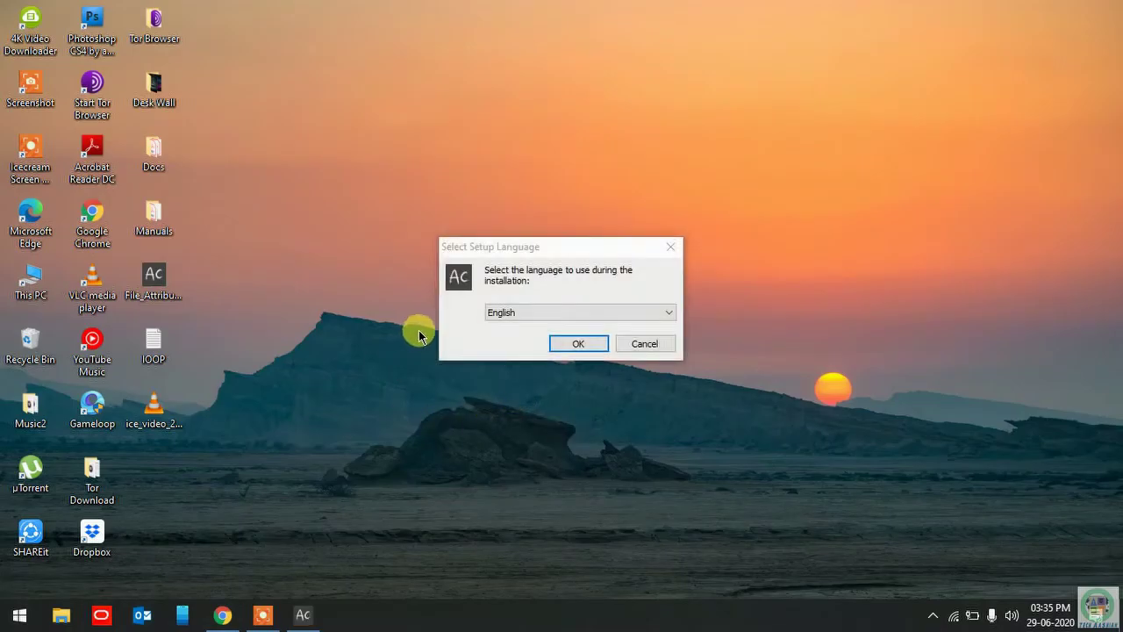
# Install Attribute Changer 9.50a with English as the setup language, accept the license agreement and finish the wizard
pyautogui.click(589, 345)
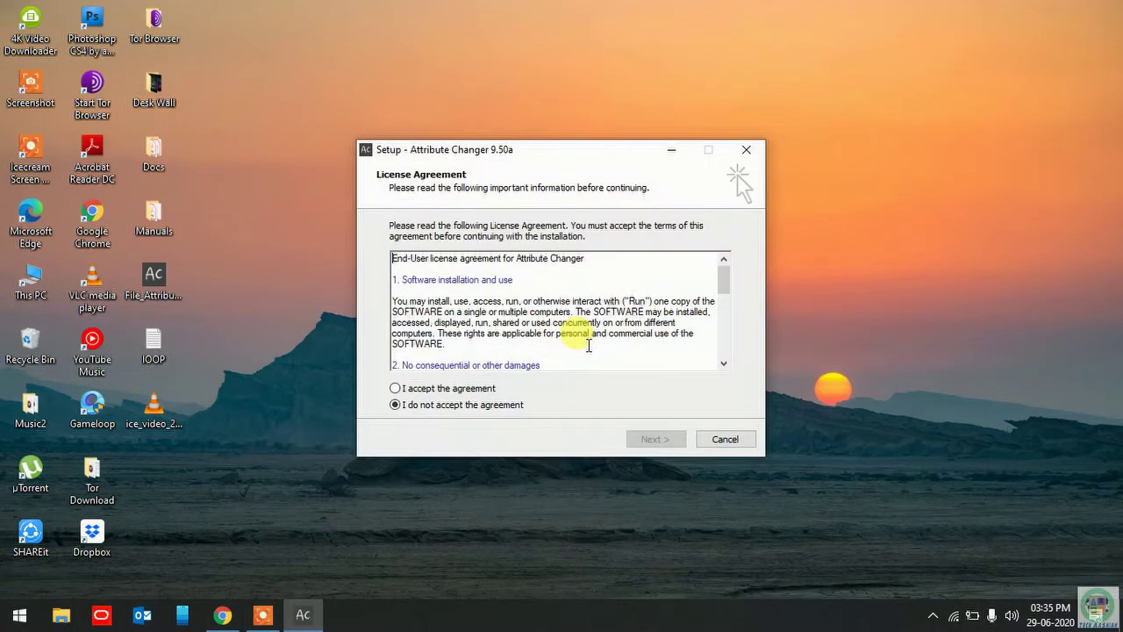
pyautogui.click(437, 387)
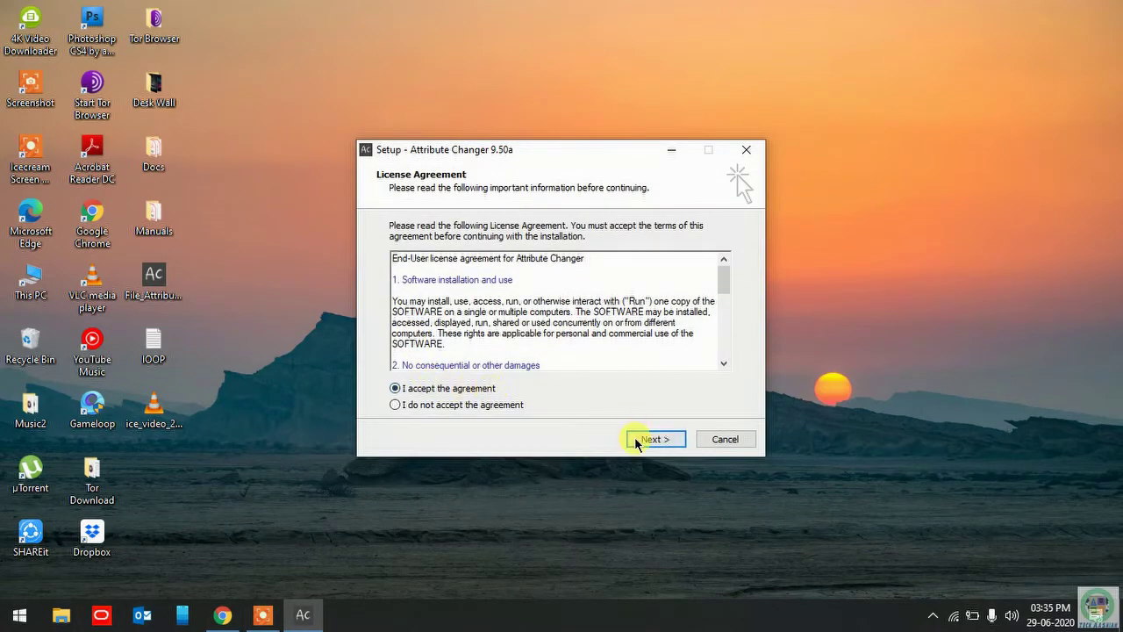
pyautogui.click(638, 439)
pyautogui.click(638, 439)
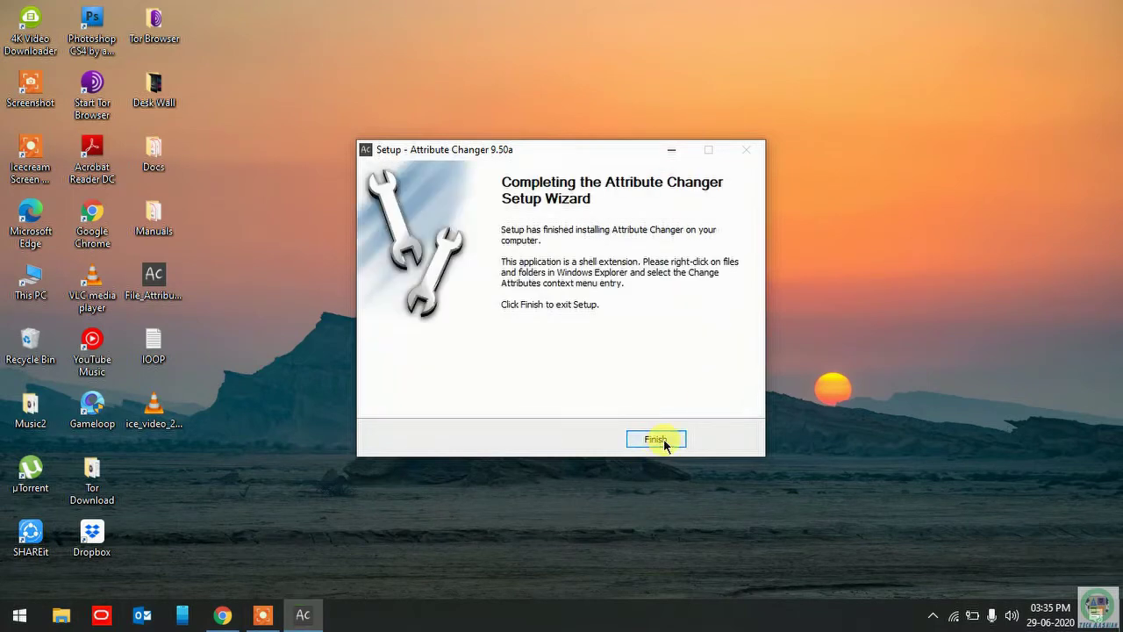
pyautogui.click(656, 439)
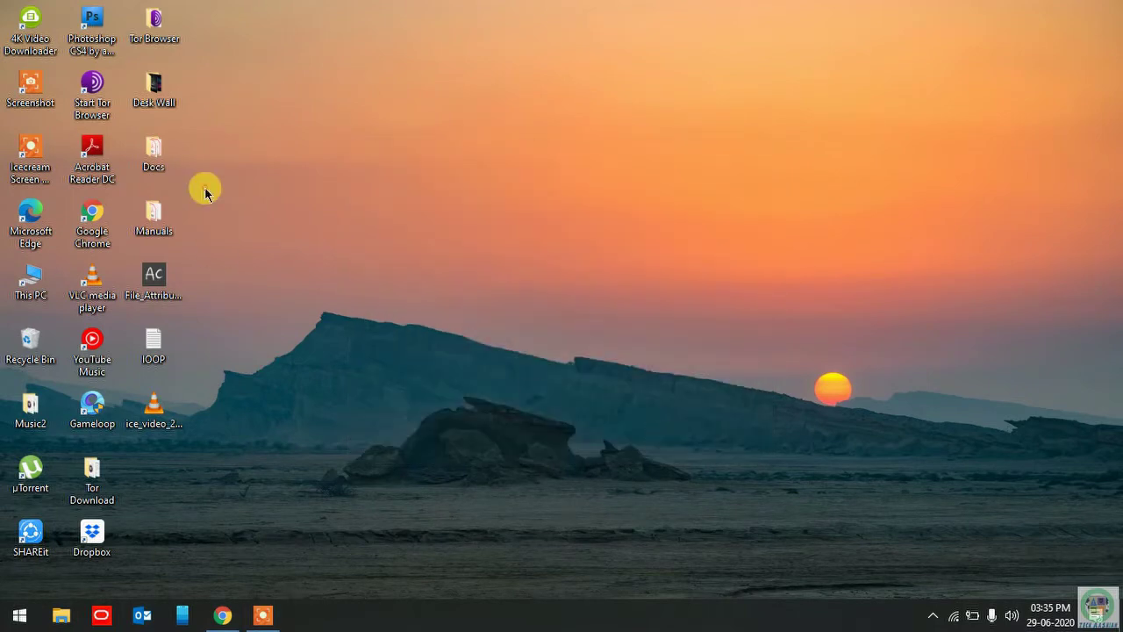
pyautogui.rightClick(205, 188)
pyautogui.click(249, 259)
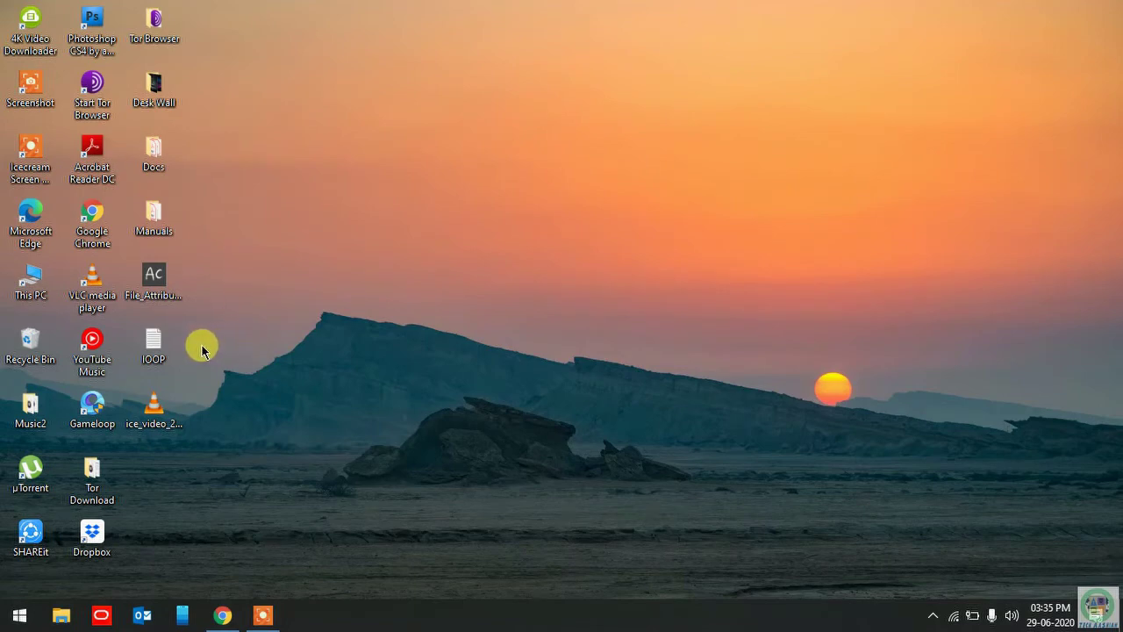
# Open the properties of the IOOP text file on the desktop and move the dialog away from the desktop icons
pyautogui.moveTo(155, 348)
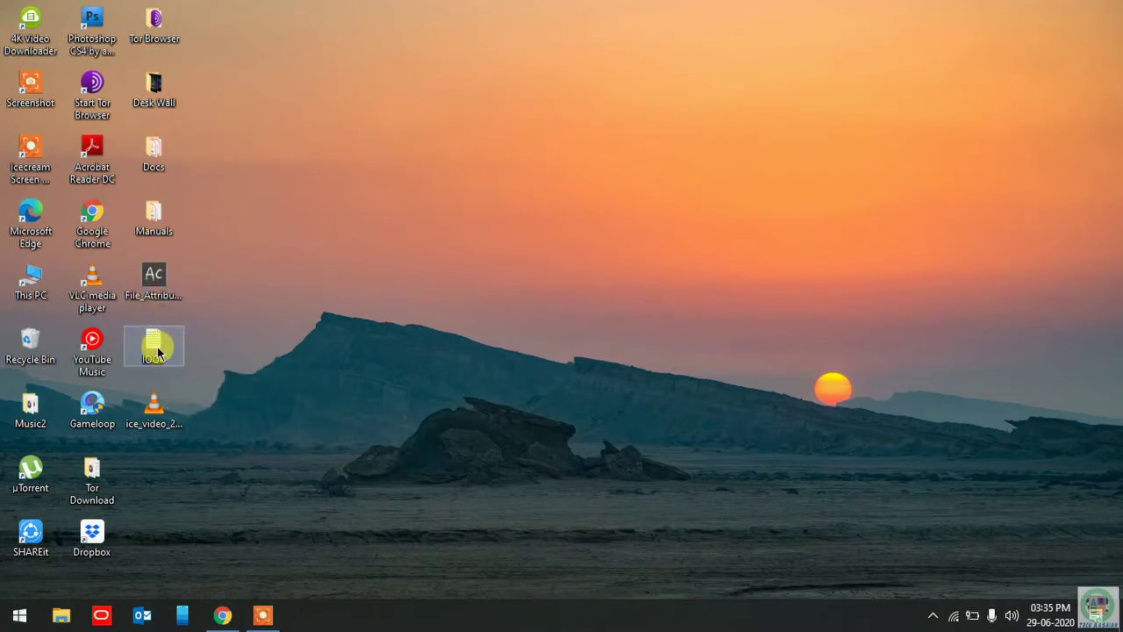
pyautogui.rightClick(157, 351)
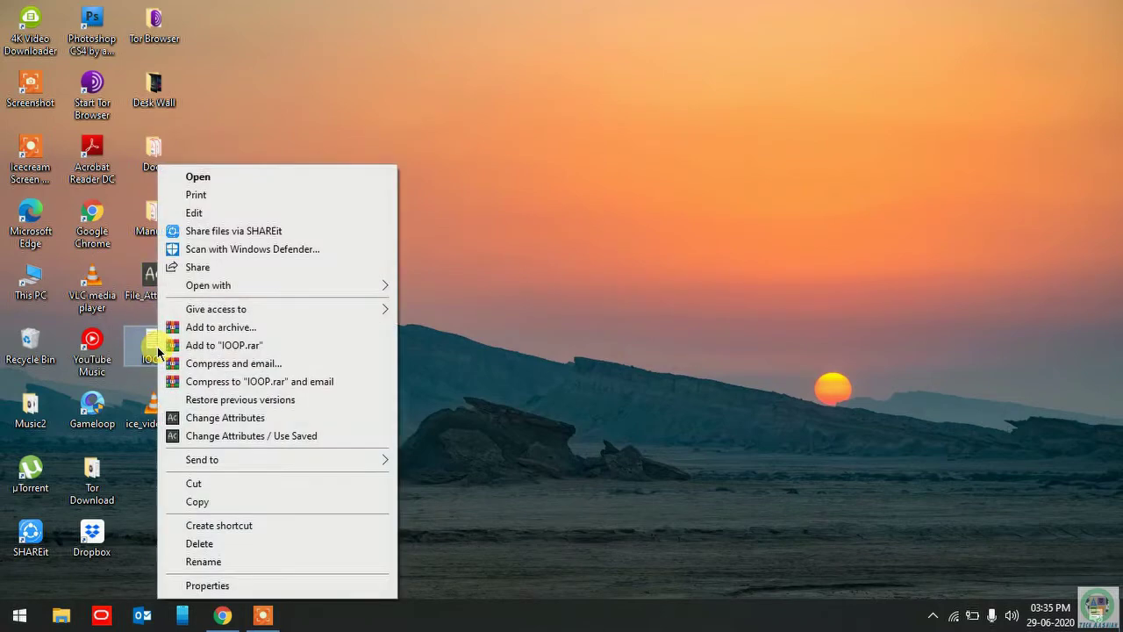
pyautogui.click(205, 586)
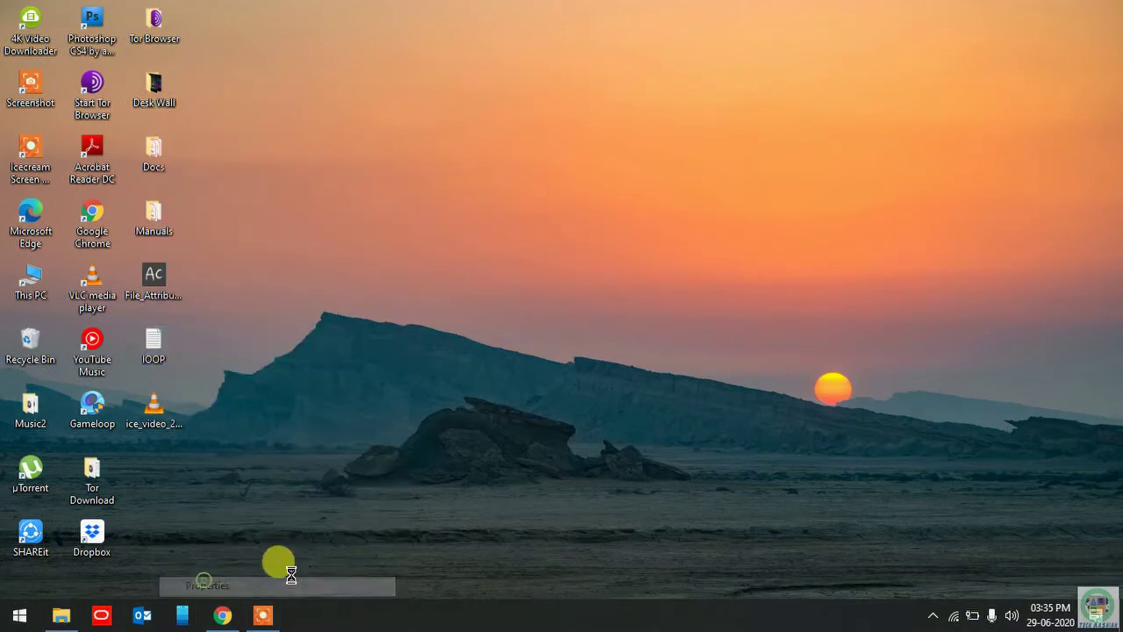
pyautogui.moveTo(279, 192); pyautogui.dragTo(855, 103)
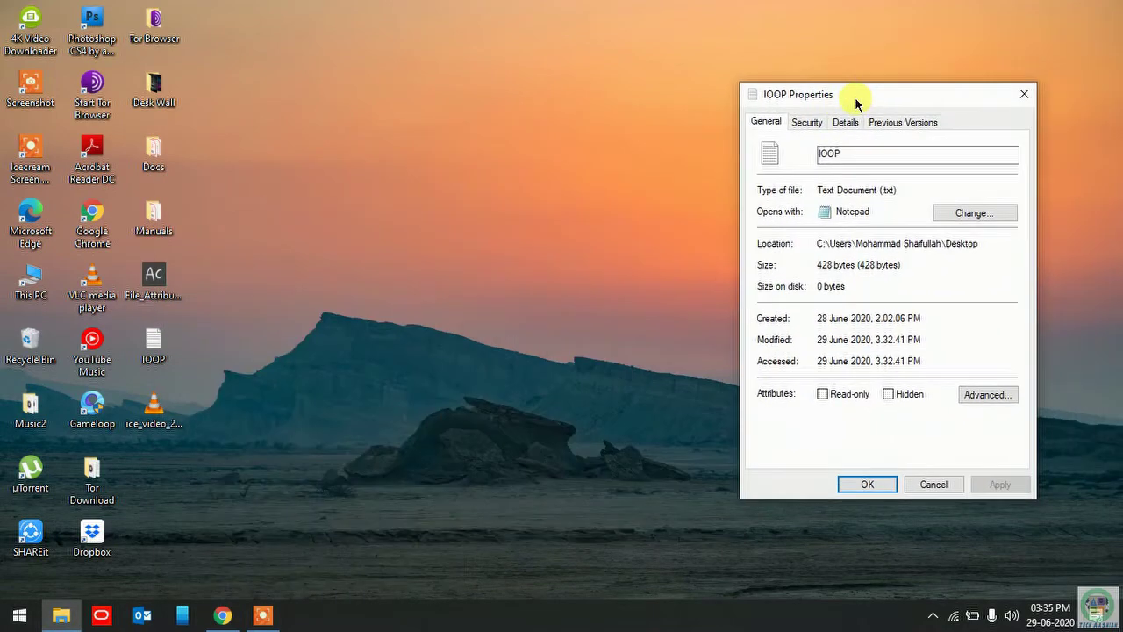
pyautogui.press('super')
pyautogui.press('super')
pyautogui.press('super')
pyautogui.write('sanipping')
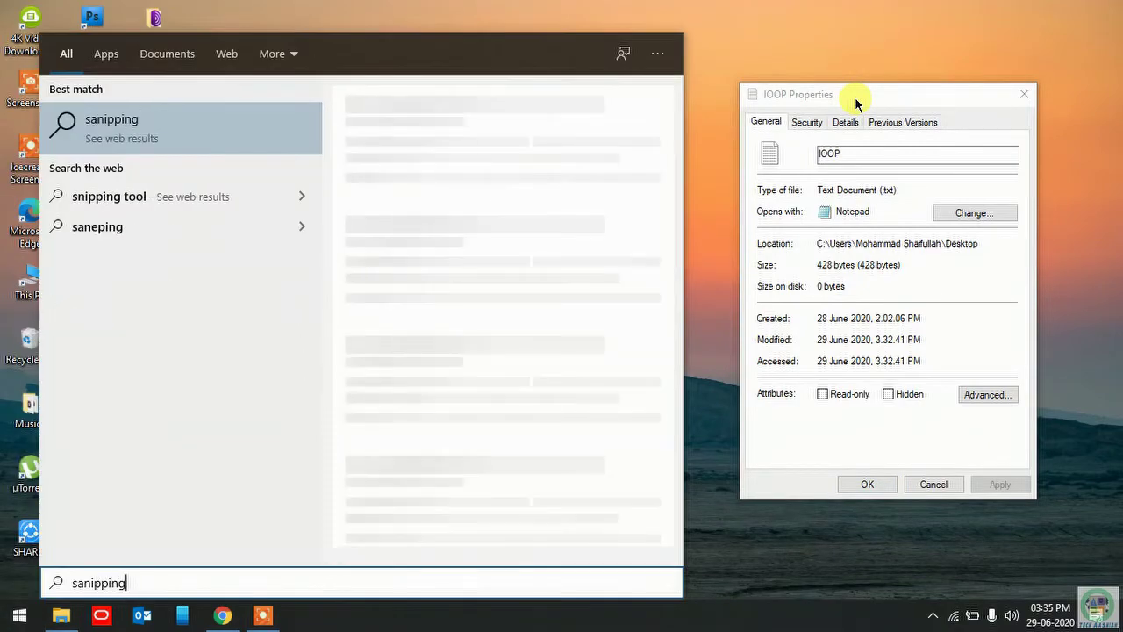
pyautogui.press('Return')
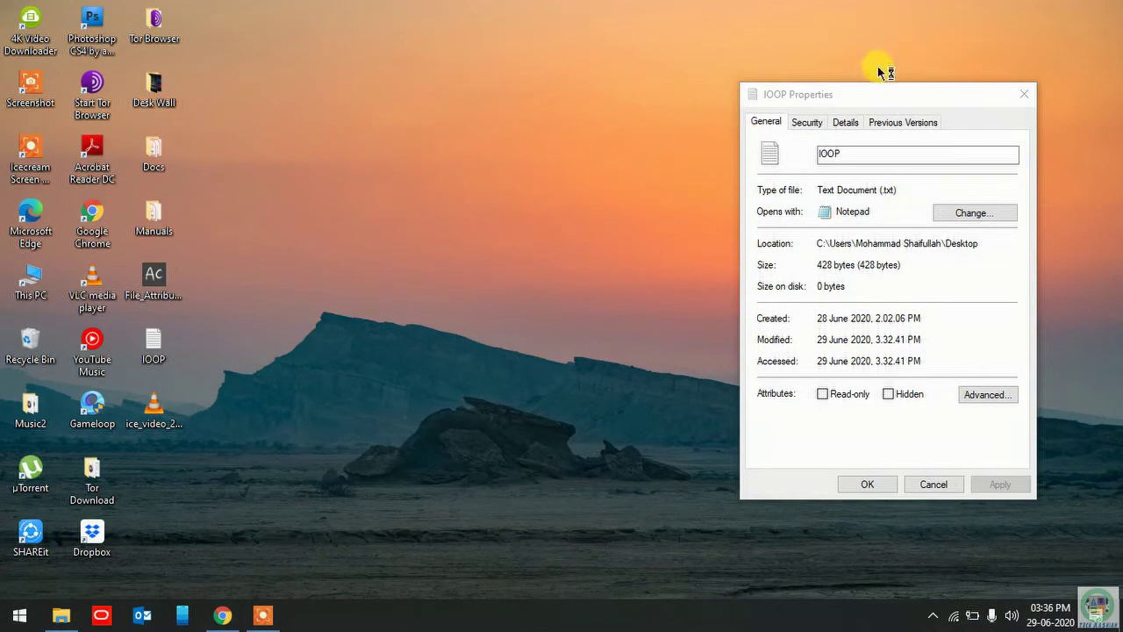
# Open Snipping Tool and capture a rectangular snip of the whole IOOP Properties dialog
pyautogui.moveTo(870, 95); pyautogui.dragTo(892, 118)
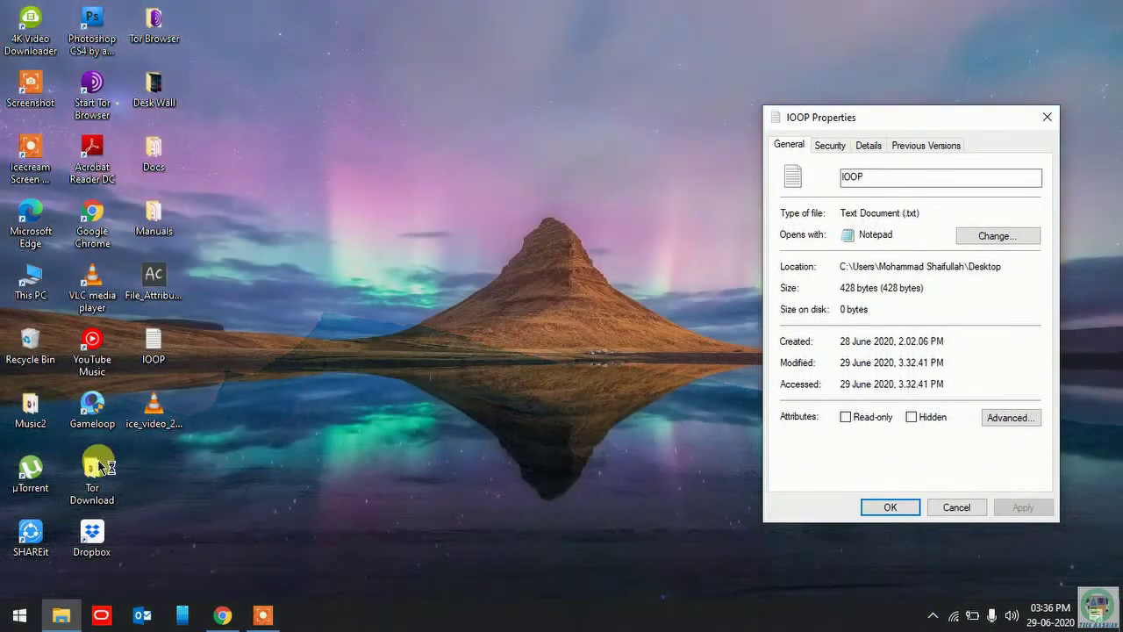
pyautogui.click(7, 622)
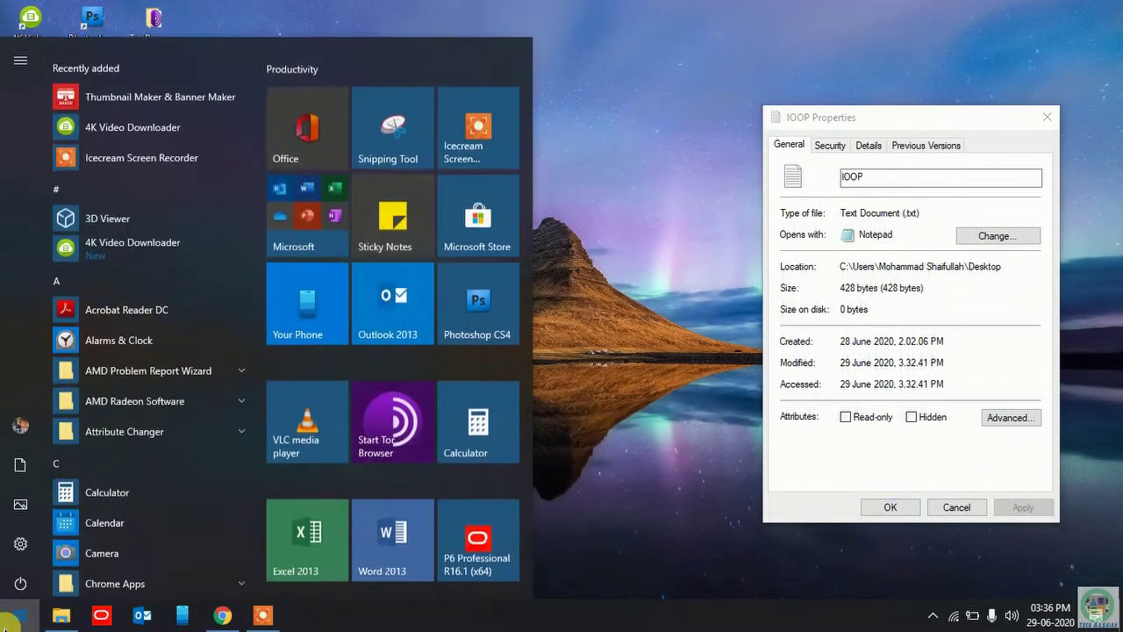
pyautogui.write('snippin')
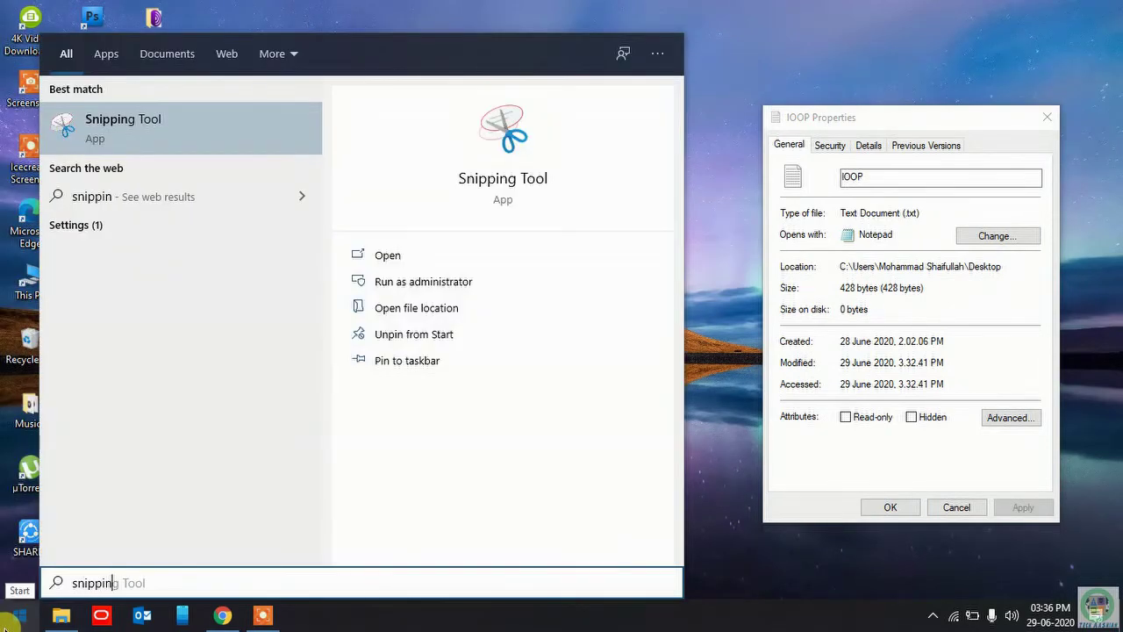
pyautogui.click(140, 125)
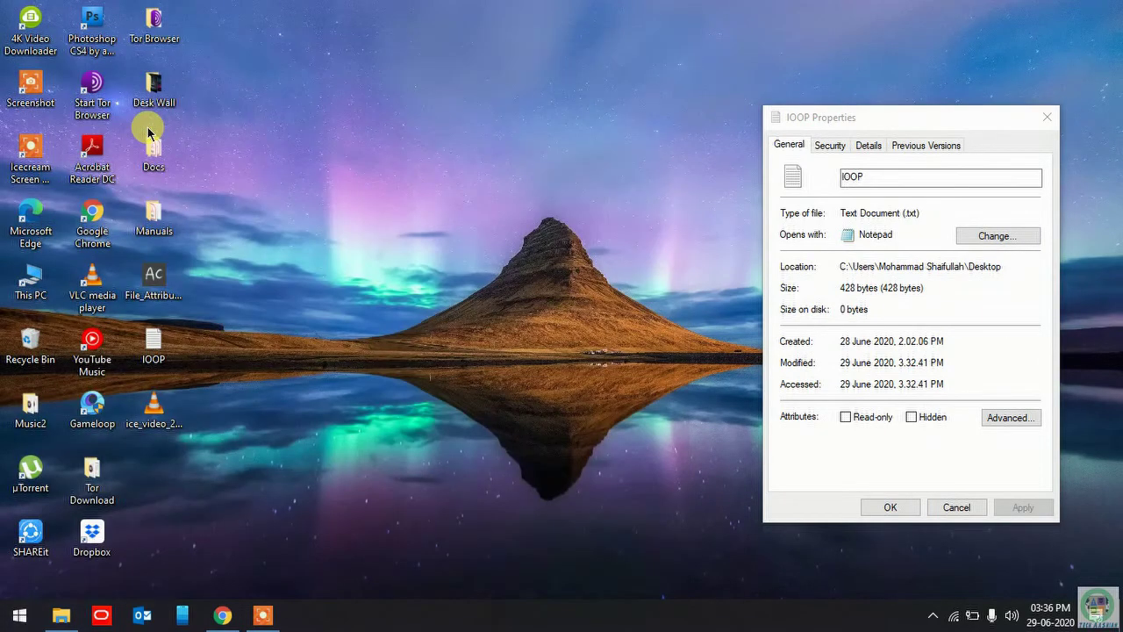
pyautogui.click(747, 201)
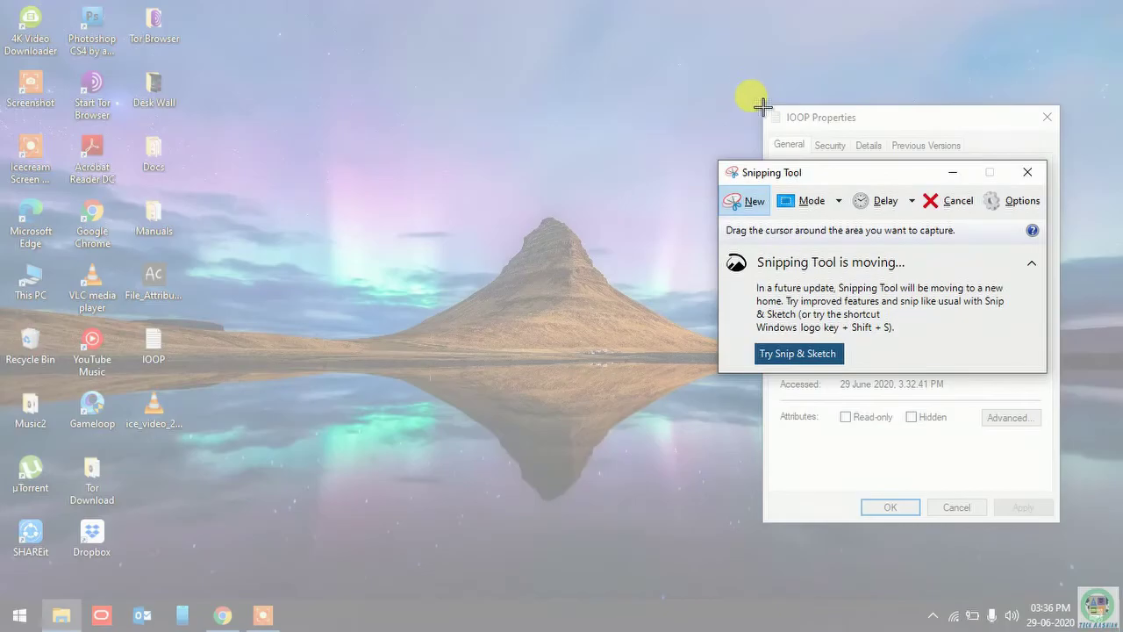
pyautogui.moveTo(745, 80); pyautogui.dragTo(1077, 548)
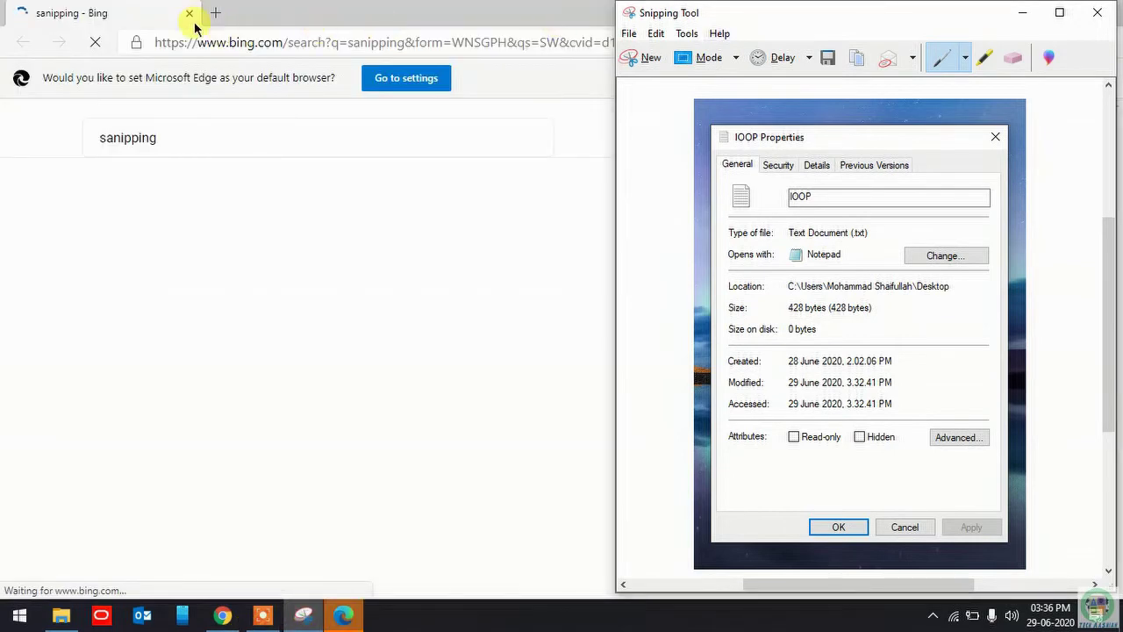
# Close the Microsoft Edge tab with the mistyped "sanipping" web search
pyautogui.doubleClick(190, 13)
pyautogui.click(189, 13)
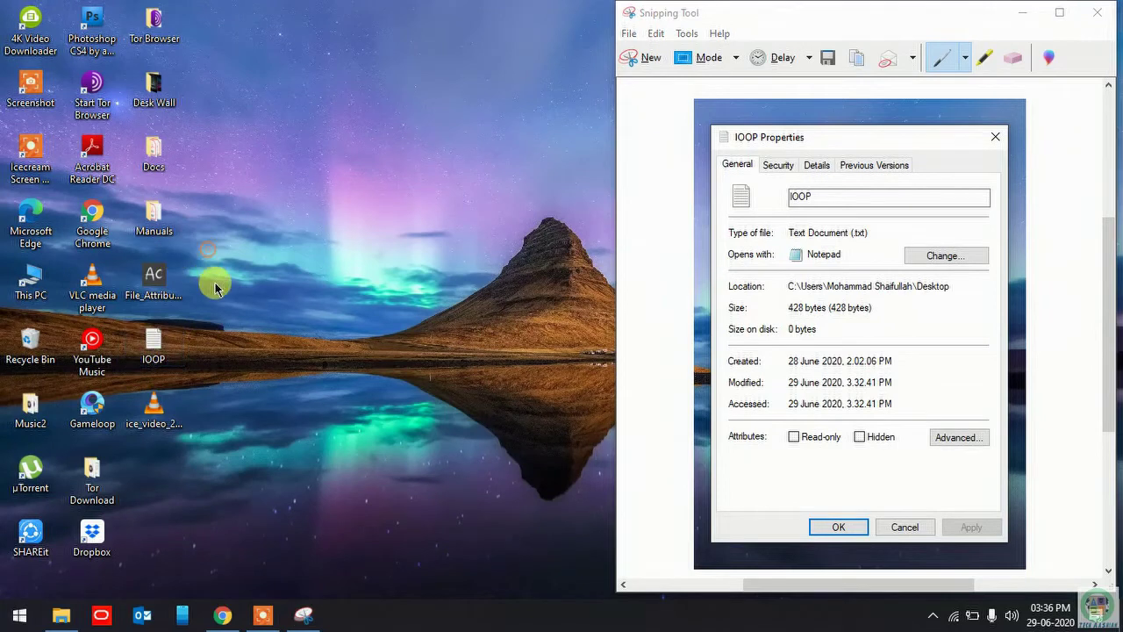
pyautogui.rightClick(210, 253)
pyautogui.click(232, 321)
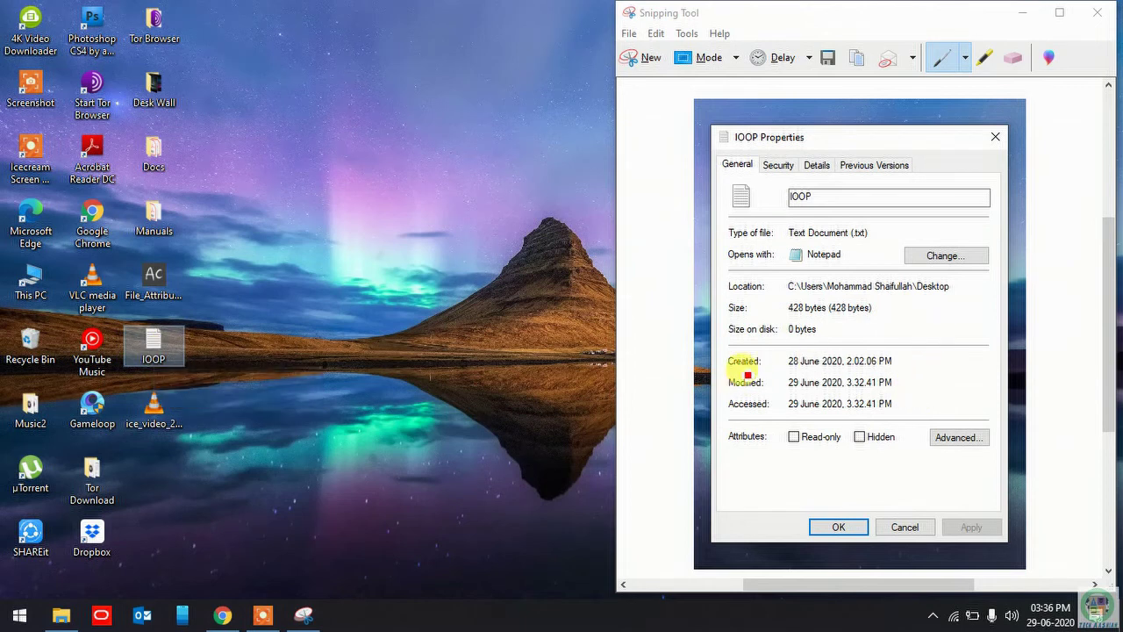
pyautogui.click(801, 374)
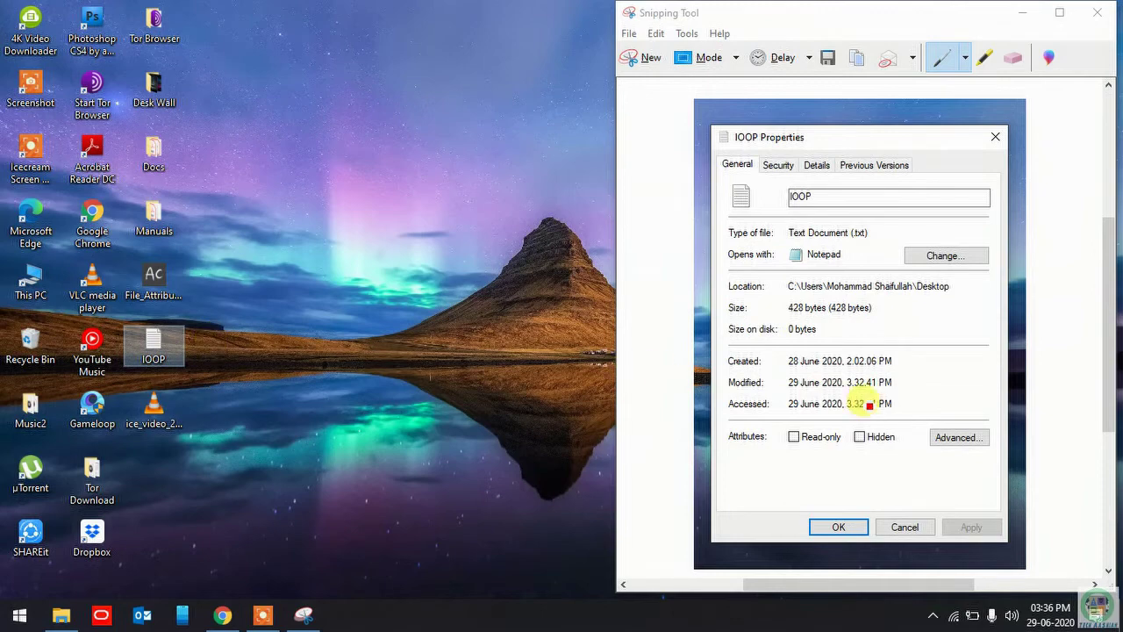
# Open the IOOP text file in Attribute Changer and place its window clear of the properties snip
pyautogui.rightClick(153, 347)
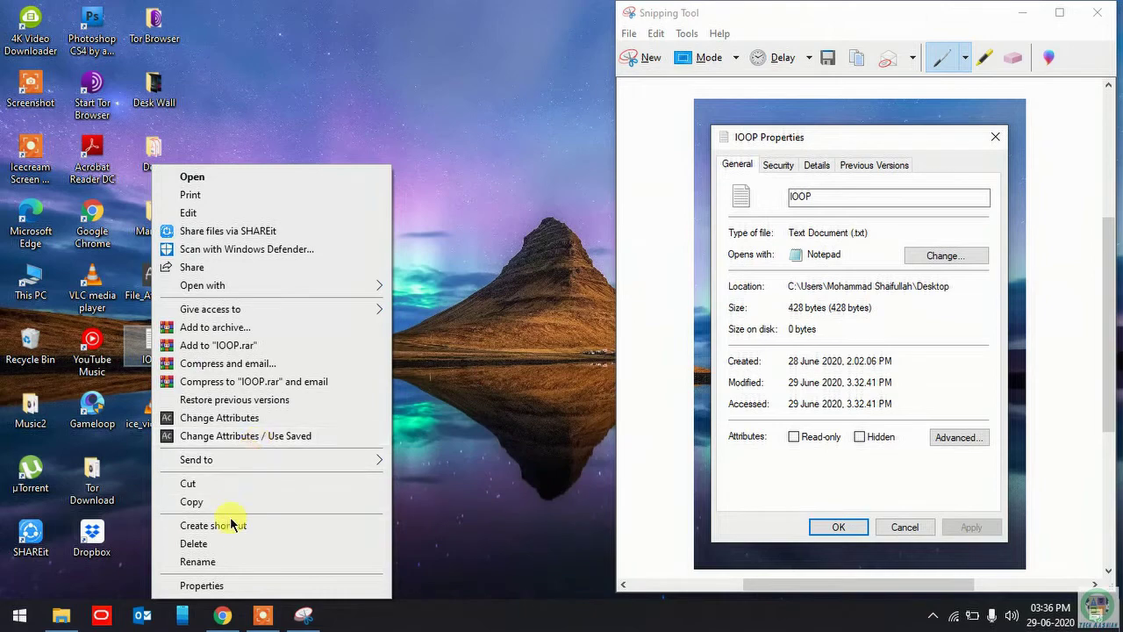
pyautogui.click(136, 348)
pyautogui.rightClick(136, 348)
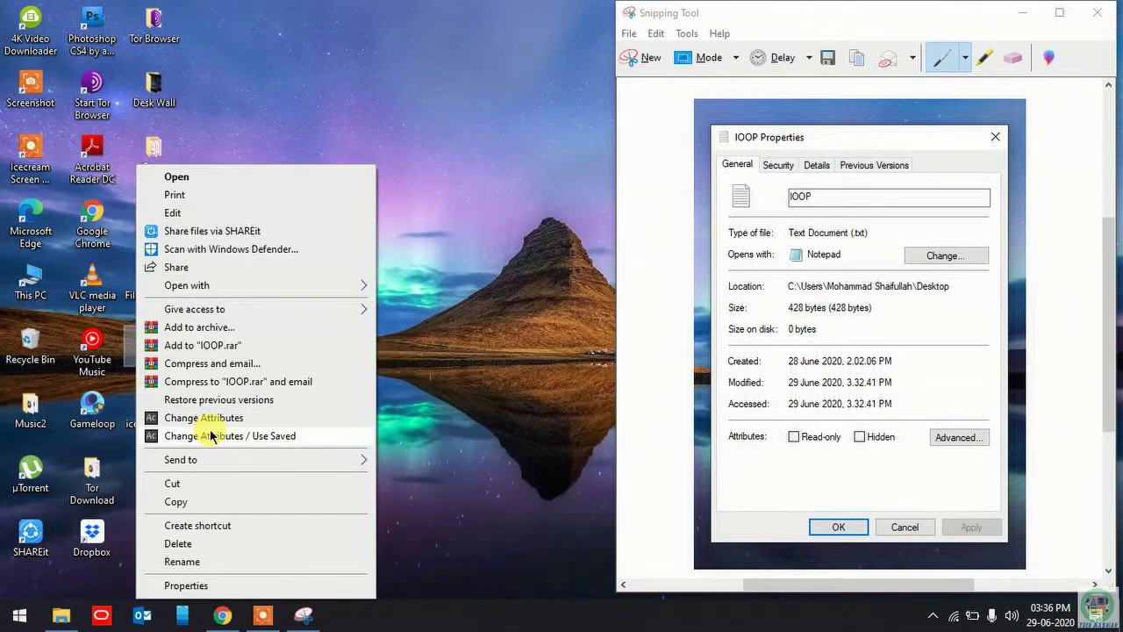
pyautogui.click(213, 418)
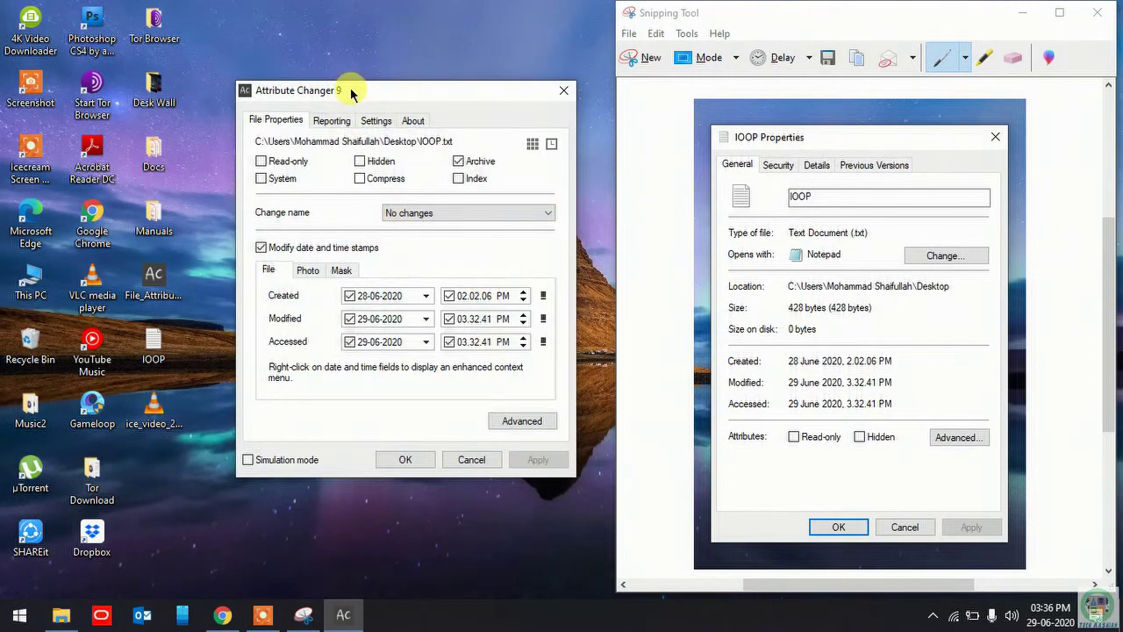
pyautogui.moveTo(353, 87); pyautogui.dragTo(297, 98)
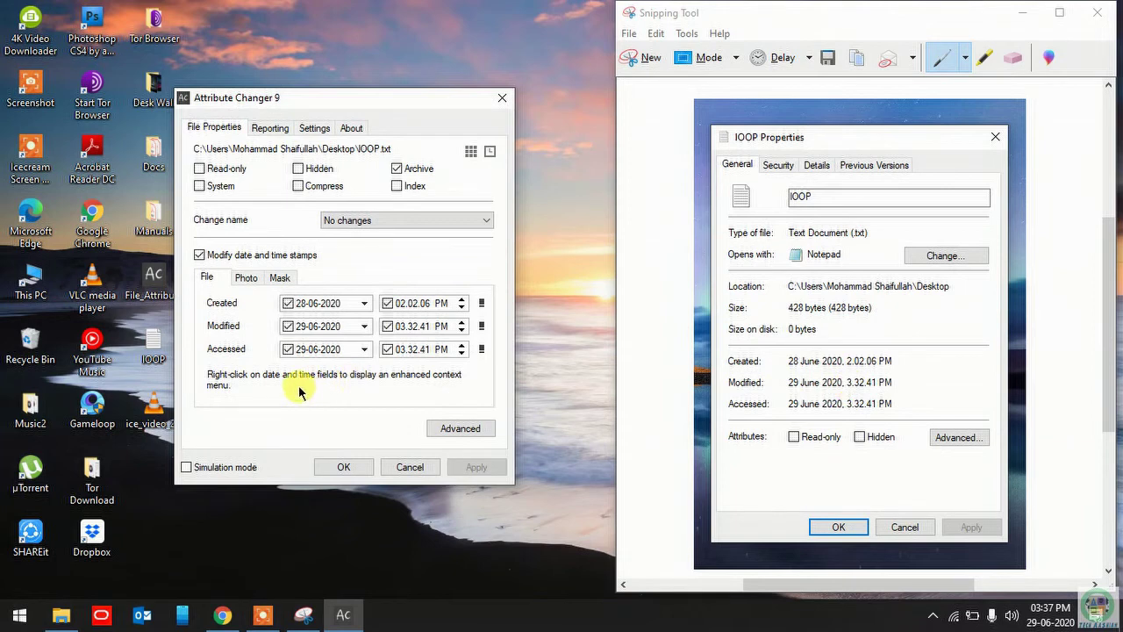
# Set the IOOP file's Created stamp to 17-06-2020, 08.02.06 AM, and its Modified date to 20-06-2020
pyautogui.click(363, 303)
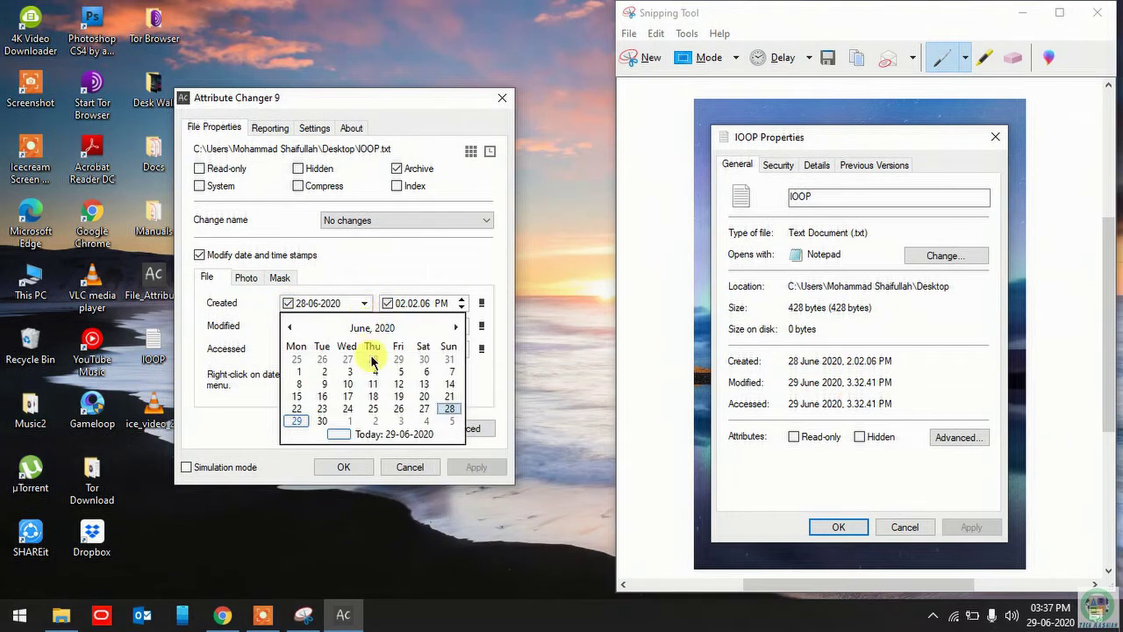
pyautogui.click(347, 396)
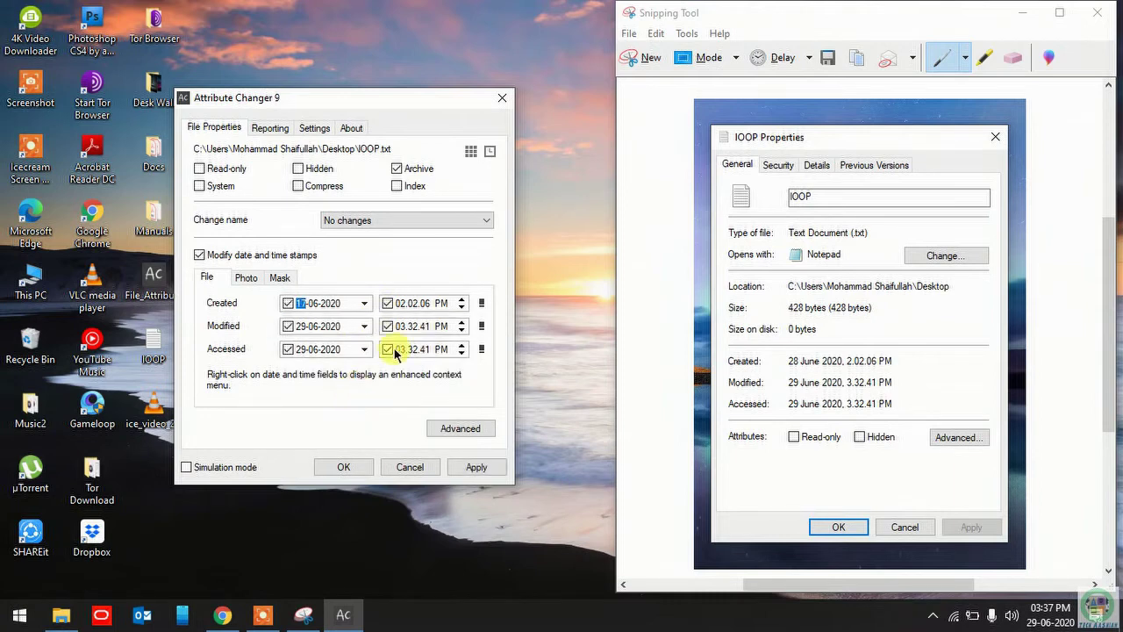
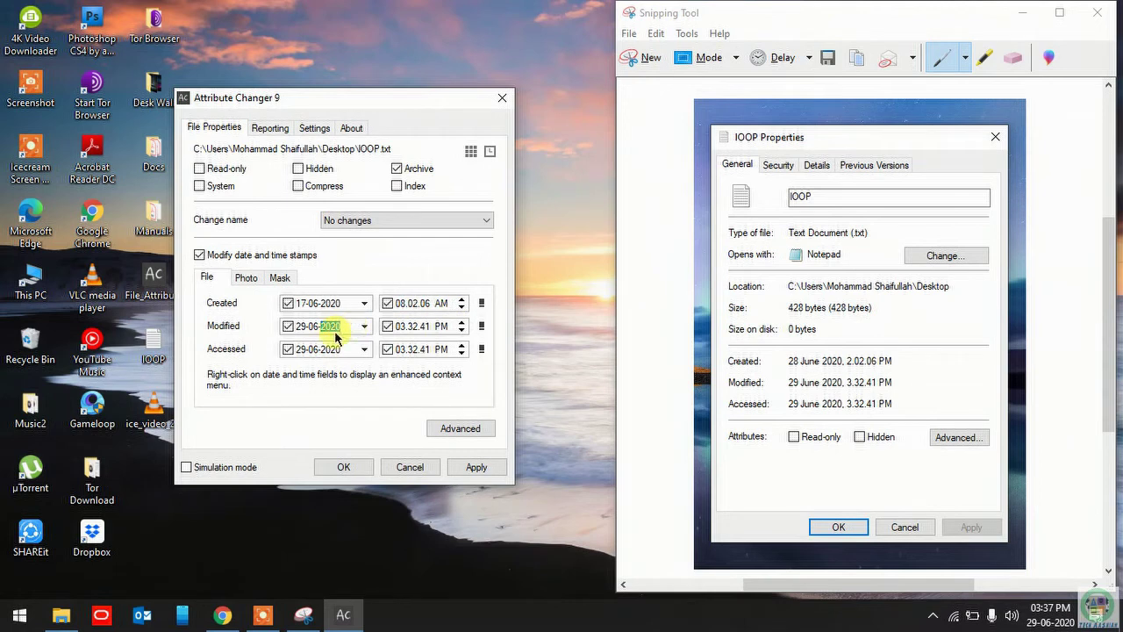
pyautogui.click(365, 326)
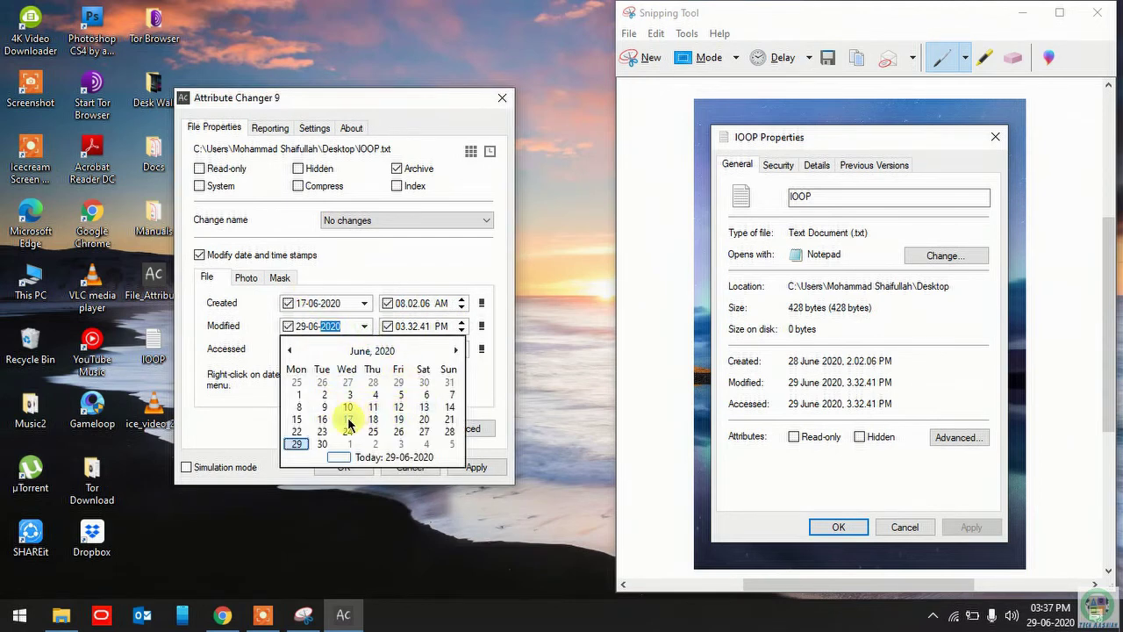
pyautogui.click(427, 420)
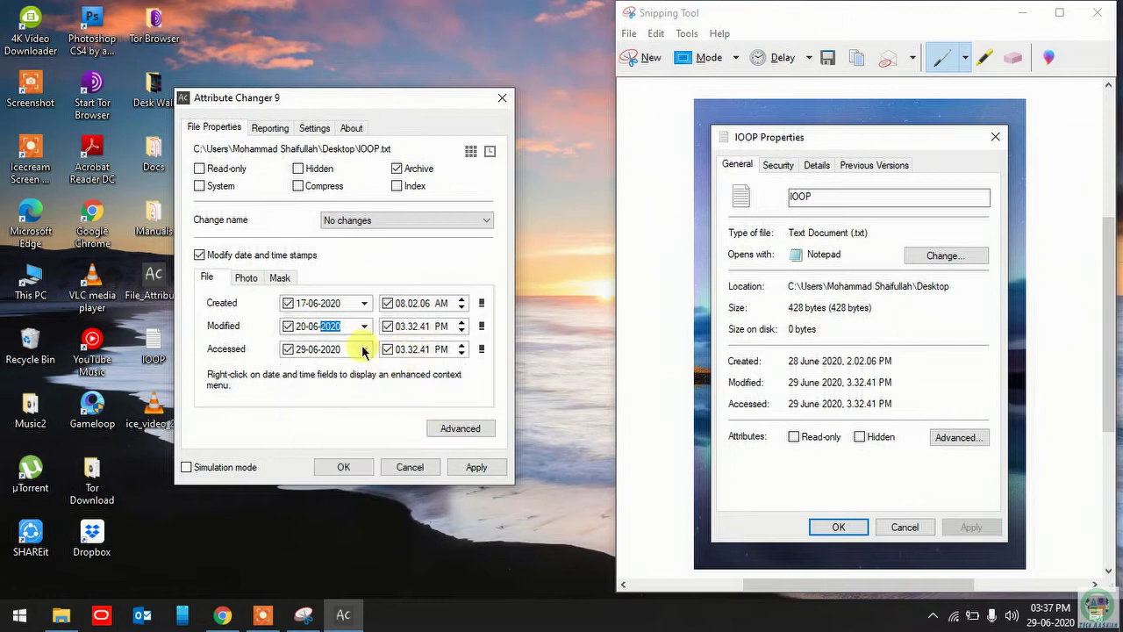
# Set the IOOP file's Modified time to 09.32.41 AM and its Accessed stamp to 25-06-2020, 10.32.41 AM
pyautogui.click(461, 331)
pyautogui.click(363, 349)
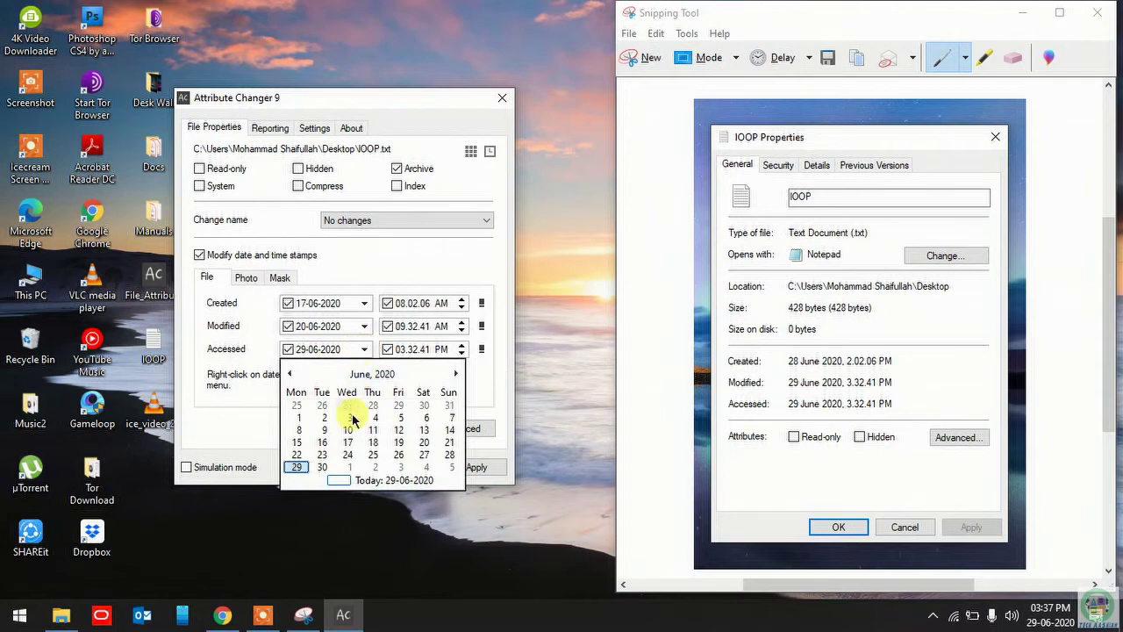
pyautogui.click(382, 455)
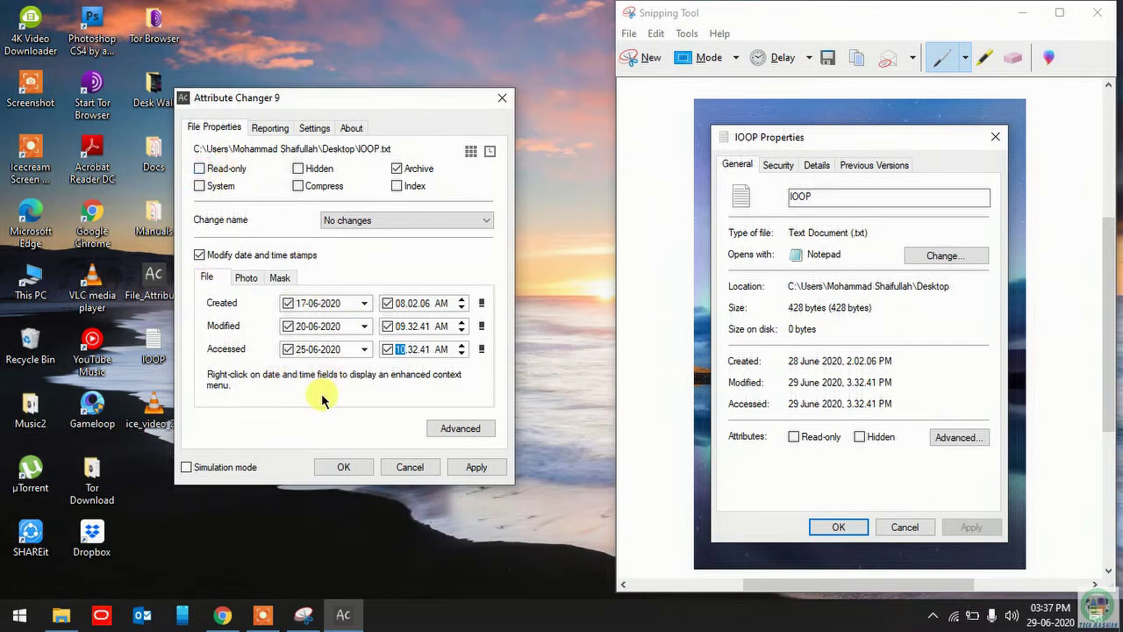
# Apply the new date and time stamps to the IOOP file, confirm the processing and close Attribute Changer
pyautogui.click(477, 467)
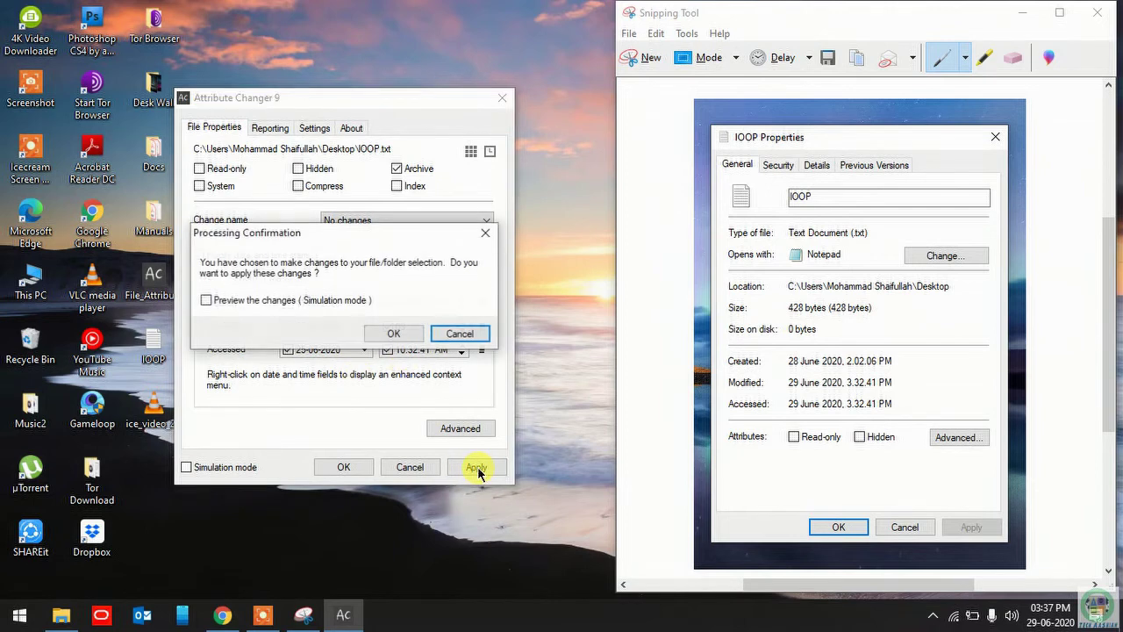
pyautogui.click(394, 334)
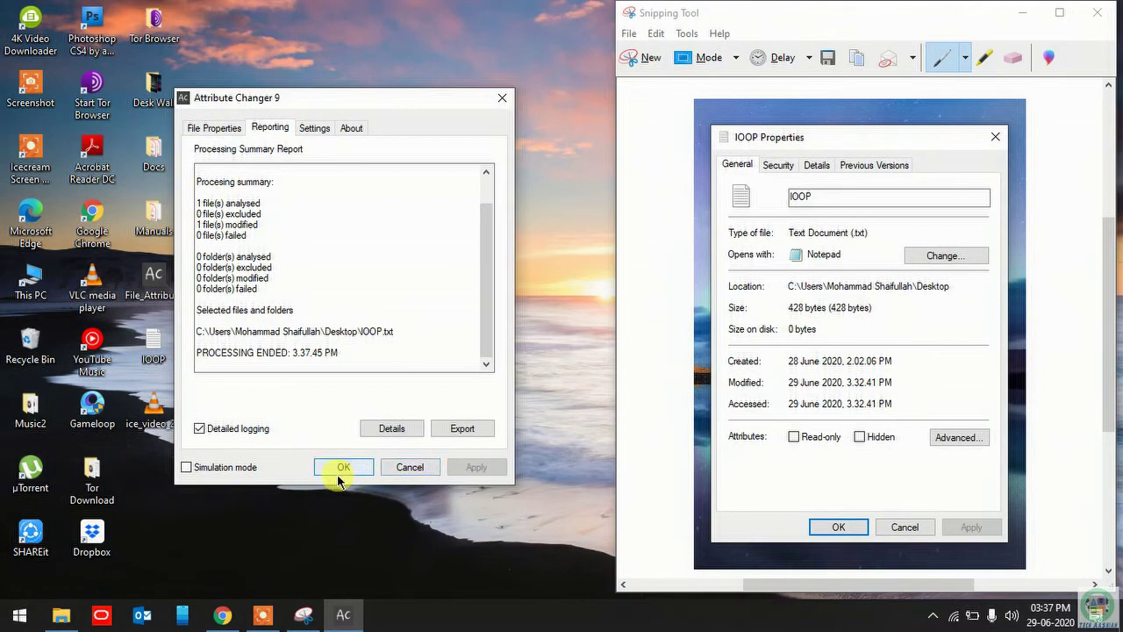
pyautogui.click(342, 467)
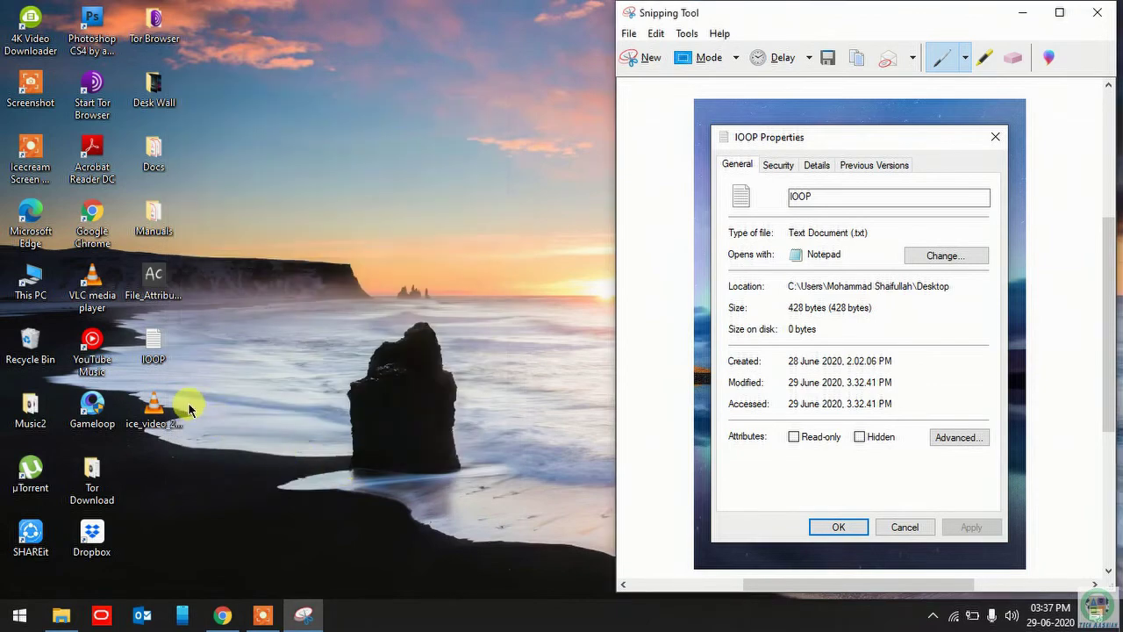
# Check the created, modified and accessed stamps in the IOOP file's Properties against the earlier snip
pyautogui.rightClick(154, 351)
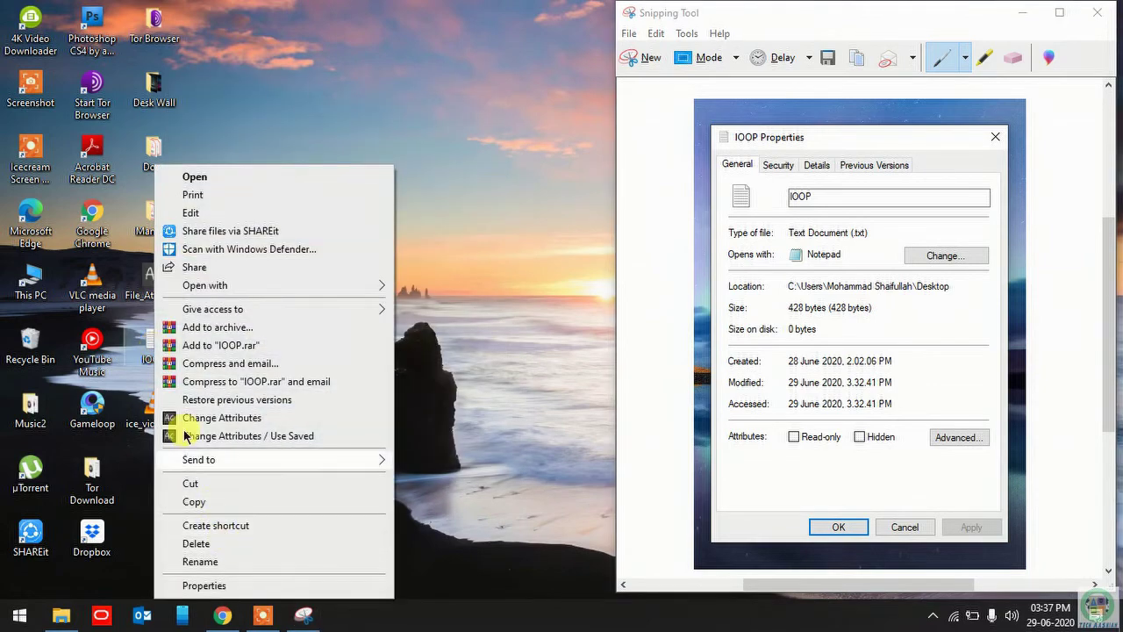
pyautogui.click(218, 587)
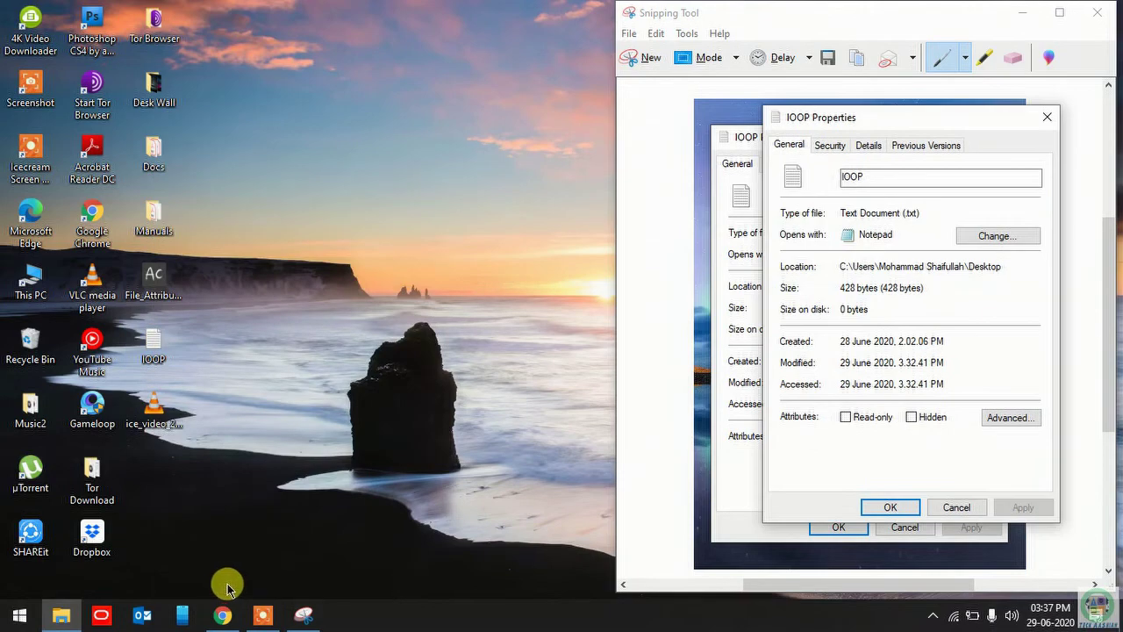
pyautogui.moveTo(887, 123); pyautogui.dragTo(497, 151)
pyautogui.click(657, 143)
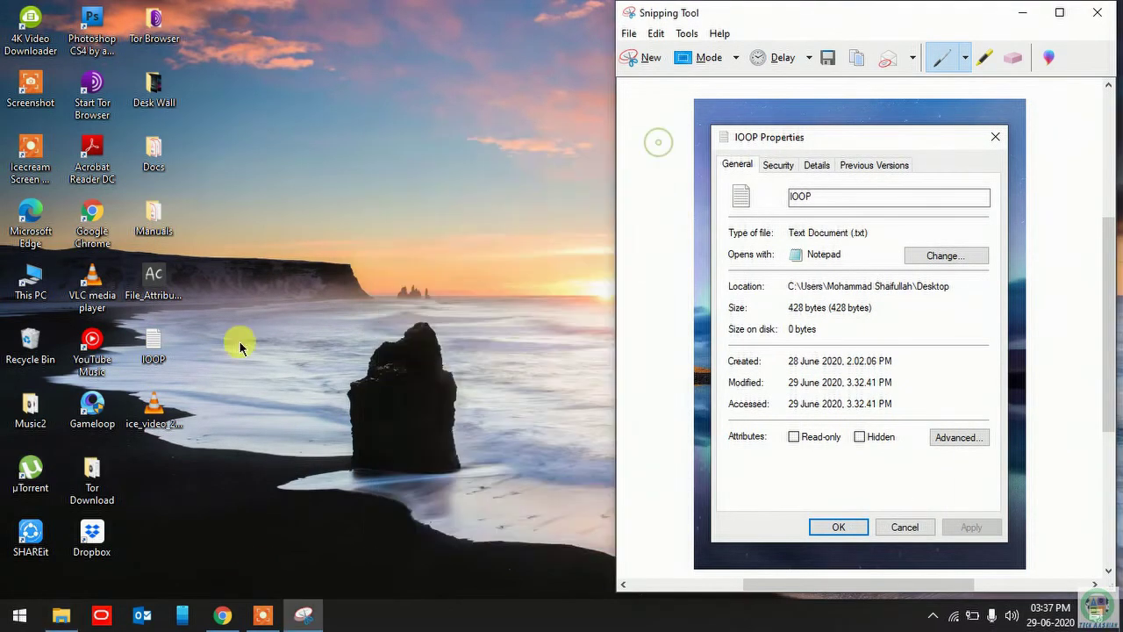
# Reopen the IOOP file in Attribute Changer and switch the date and time stamp modification off and on again
pyautogui.rightClick(157, 351)
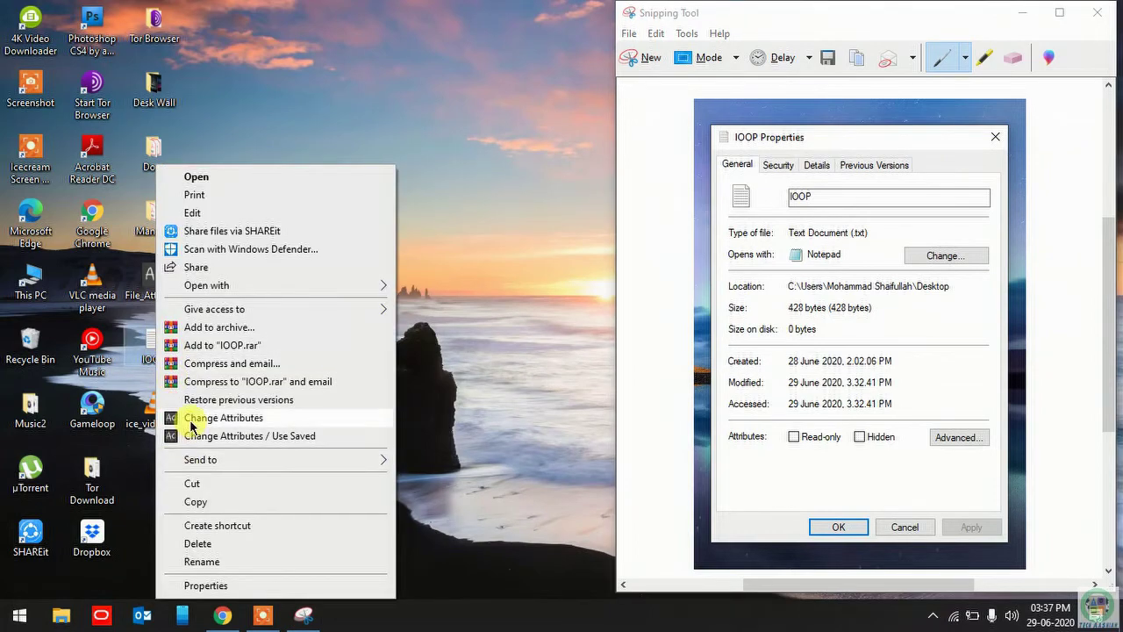
pyautogui.click(190, 416)
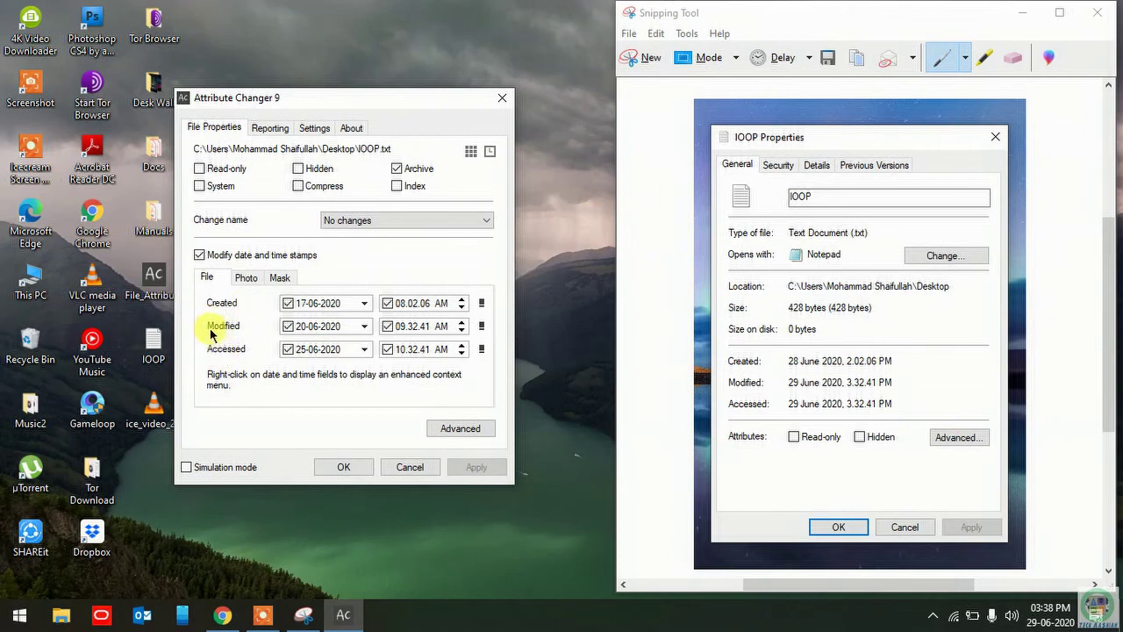
pyautogui.click(200, 257)
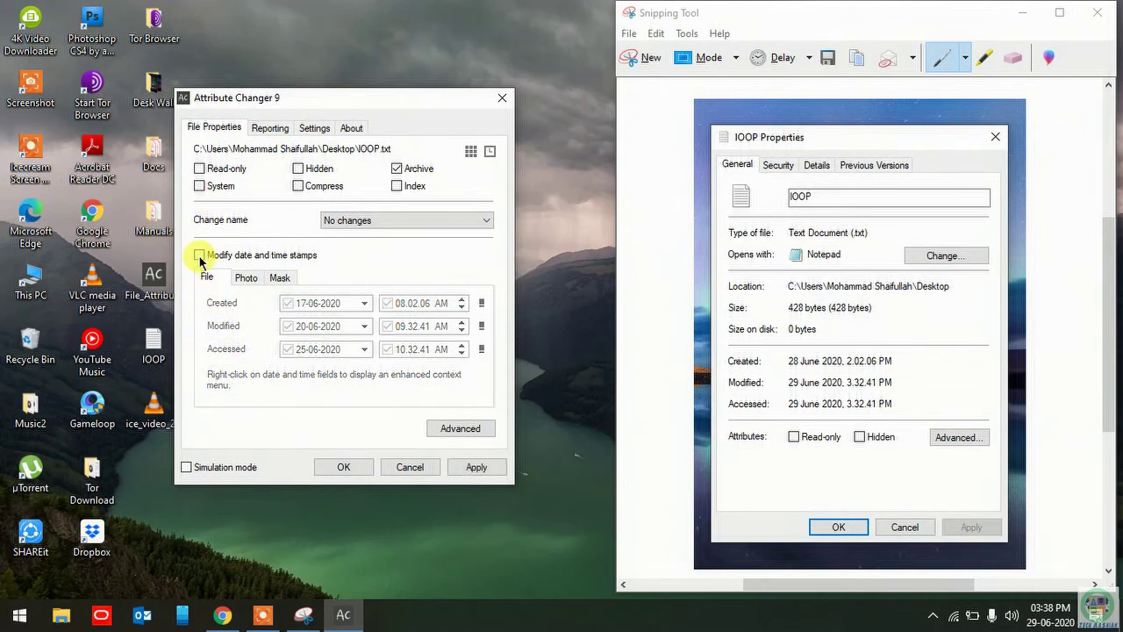
pyautogui.click(200, 255)
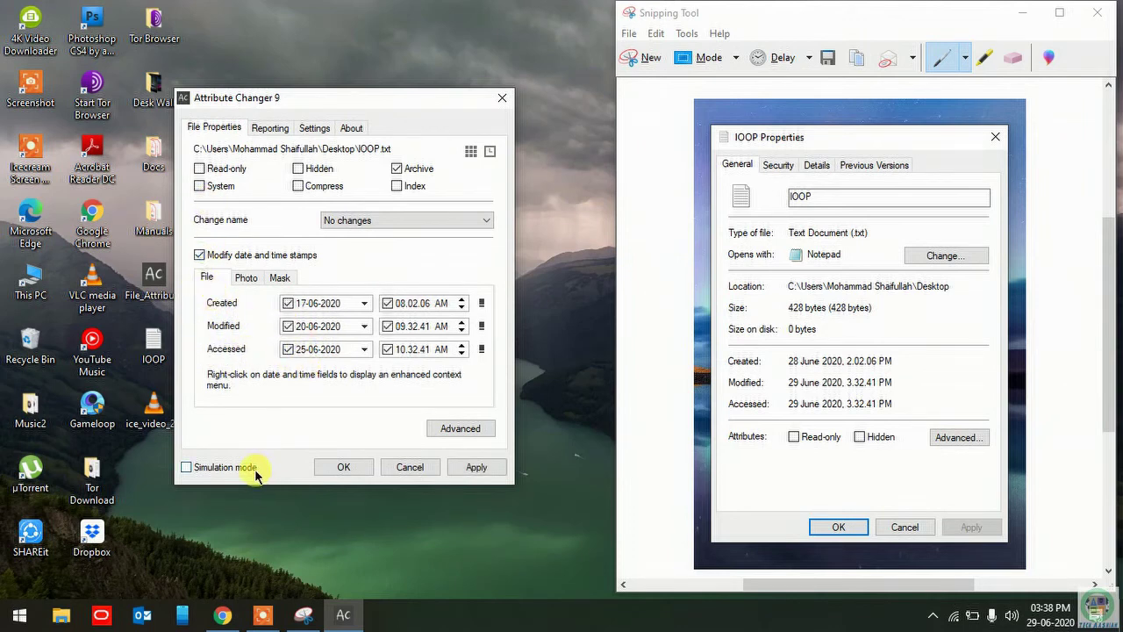
# Preview the stamp changes in Simulation mode, review the detailed file report and close it
pyautogui.click(226, 467)
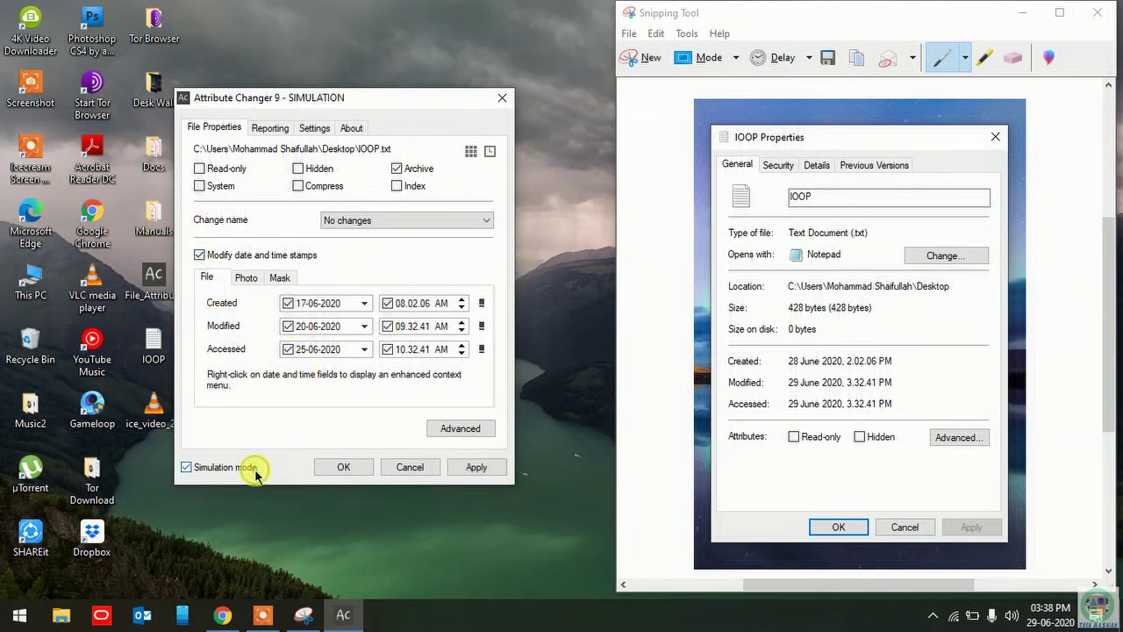
pyautogui.click(475, 464)
pyautogui.click(394, 334)
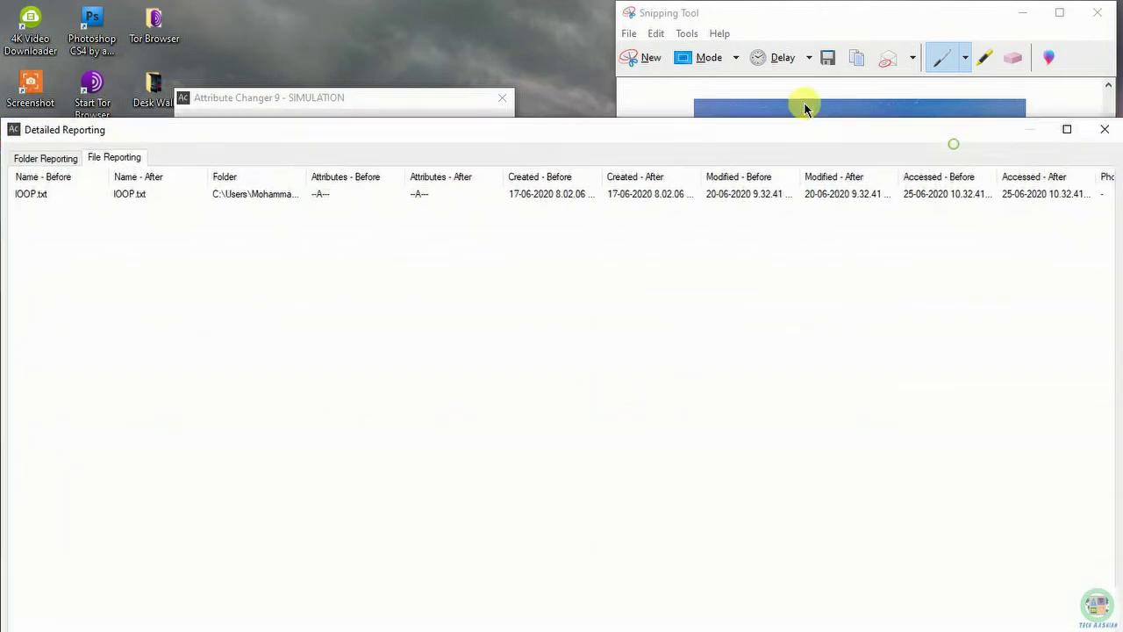
pyautogui.click(1017, 72)
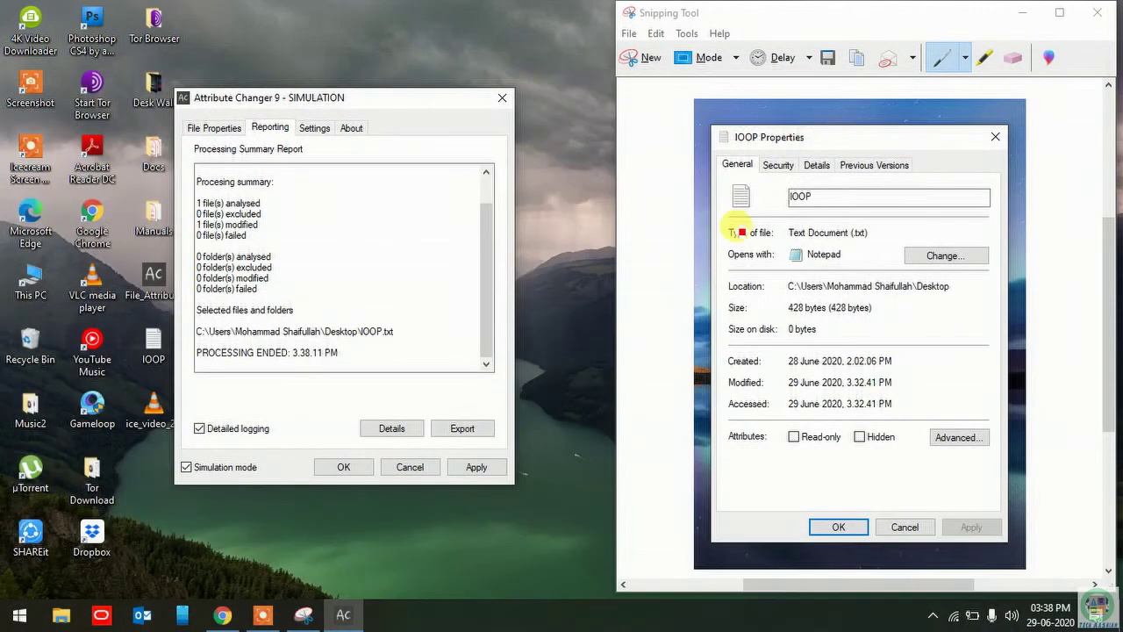
# Apply the stamp changes to the IOOP file with the simulation preview turned off, and close Attribute Changer
pyautogui.click(476, 468)
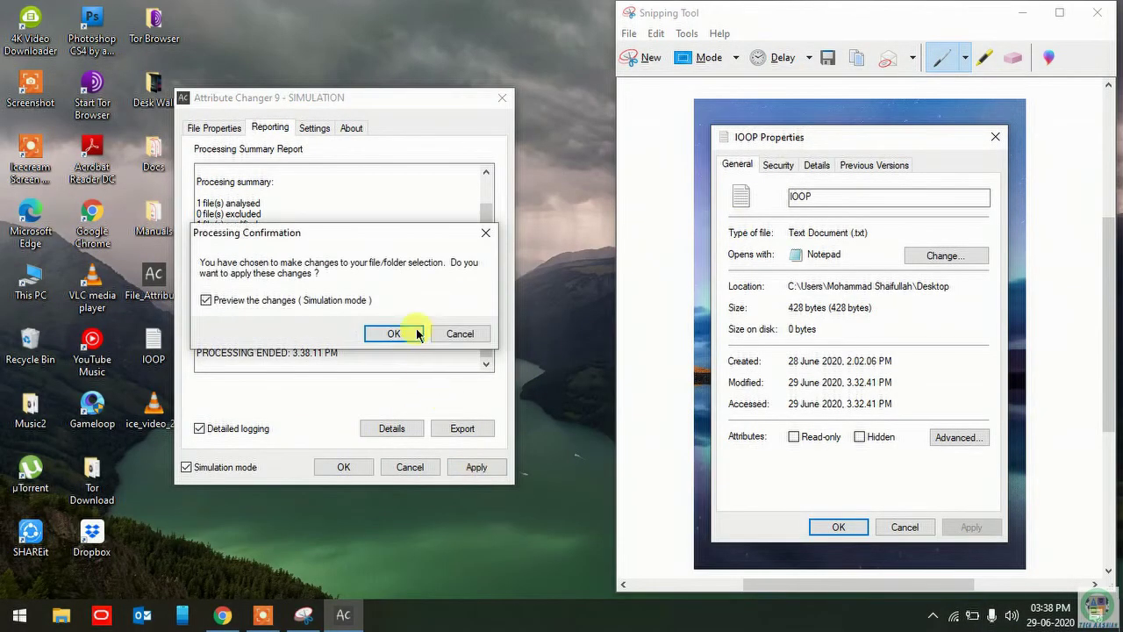
pyautogui.click(207, 300)
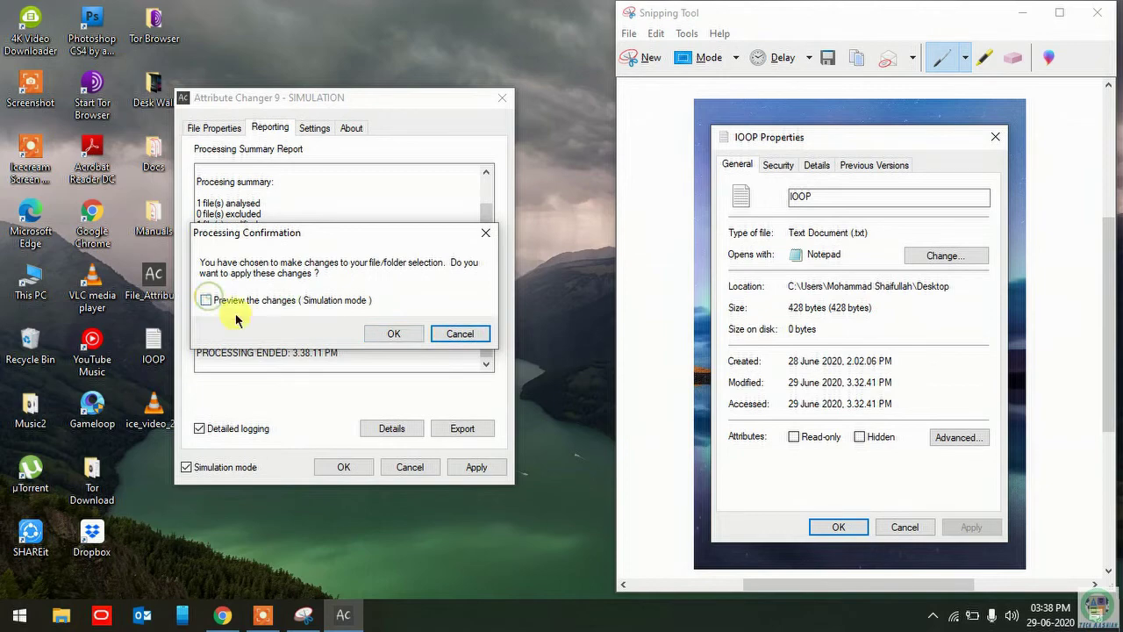
pyautogui.click(394, 333)
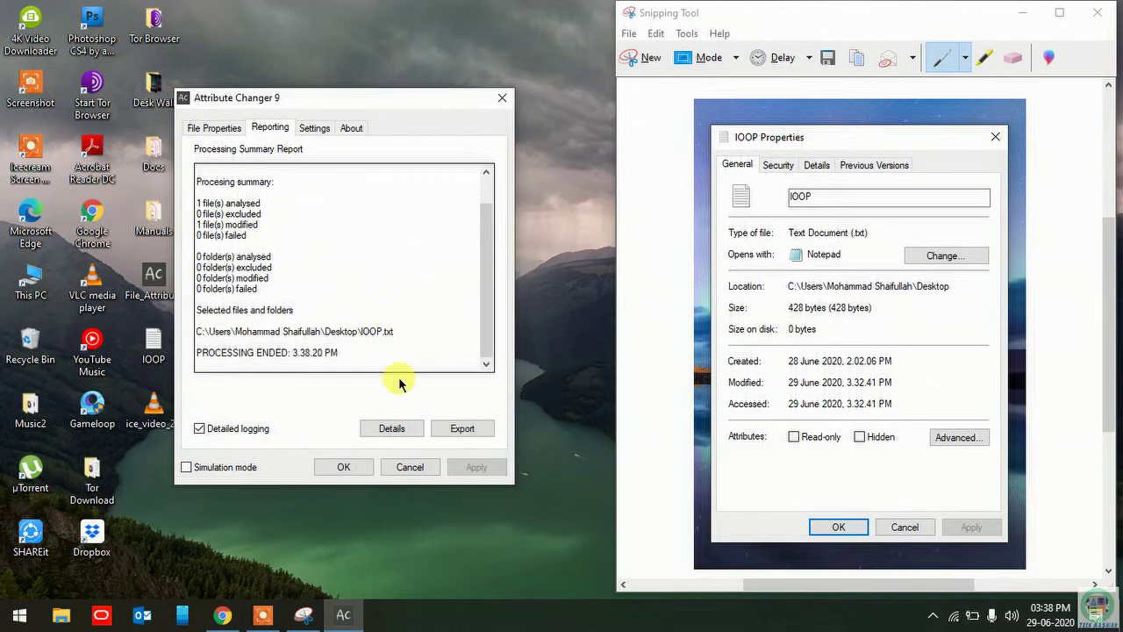
pyautogui.click(364, 472)
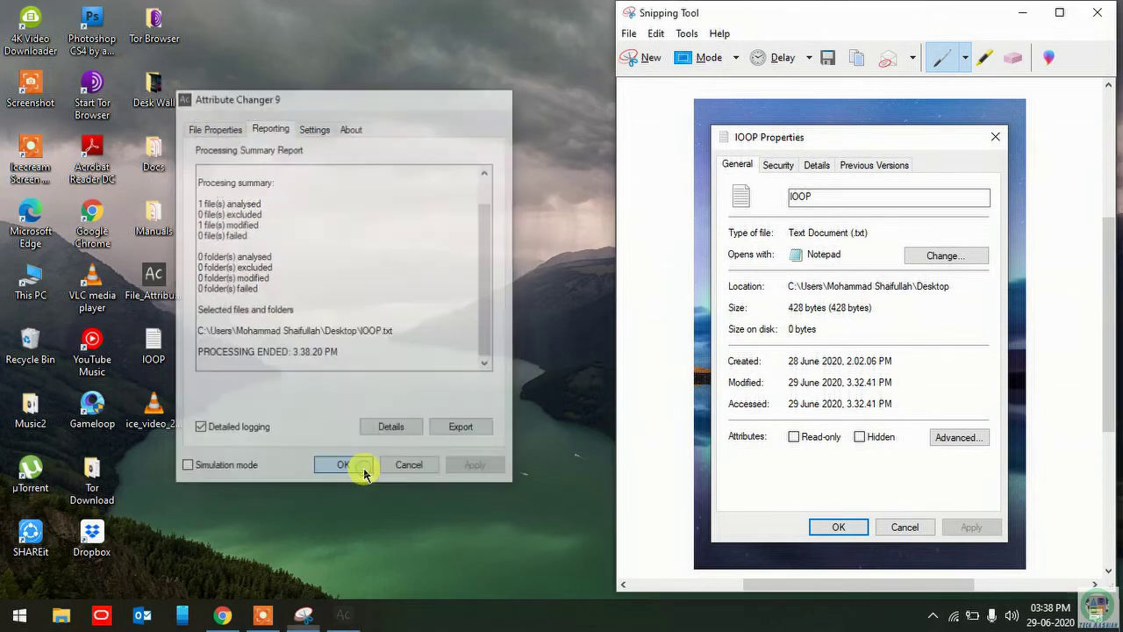
# Open the IOOP file's Properties and place the dialog beside the snip to compare the date and time stamps
pyautogui.rightClick(154, 362)
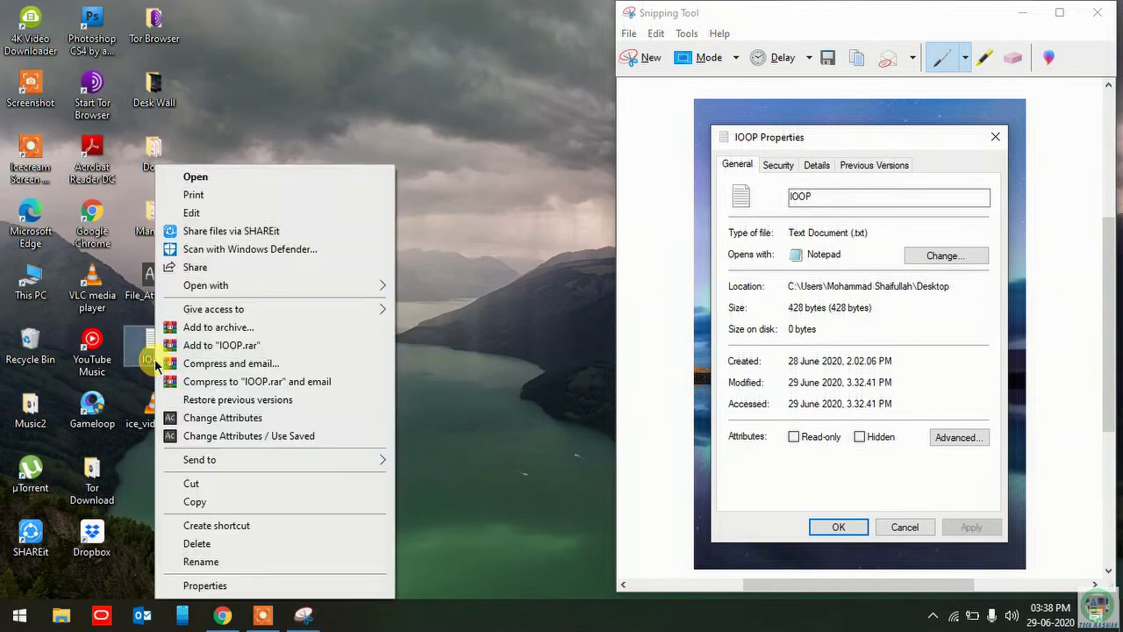
pyautogui.click(206, 585)
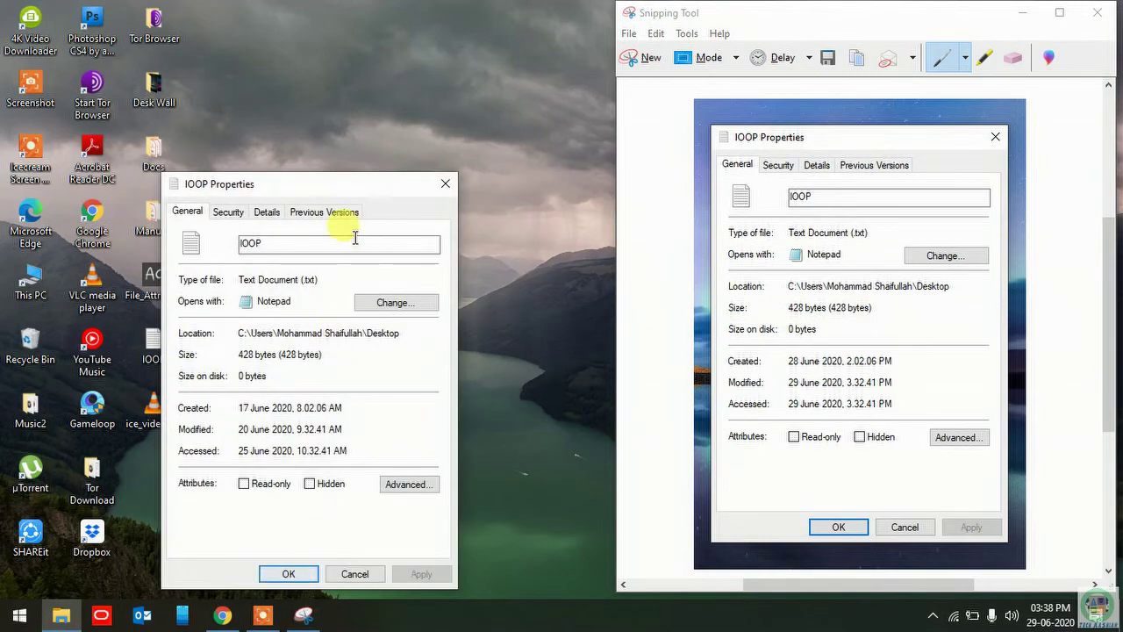
pyautogui.moveTo(320, 187); pyautogui.dragTo(429, 156)
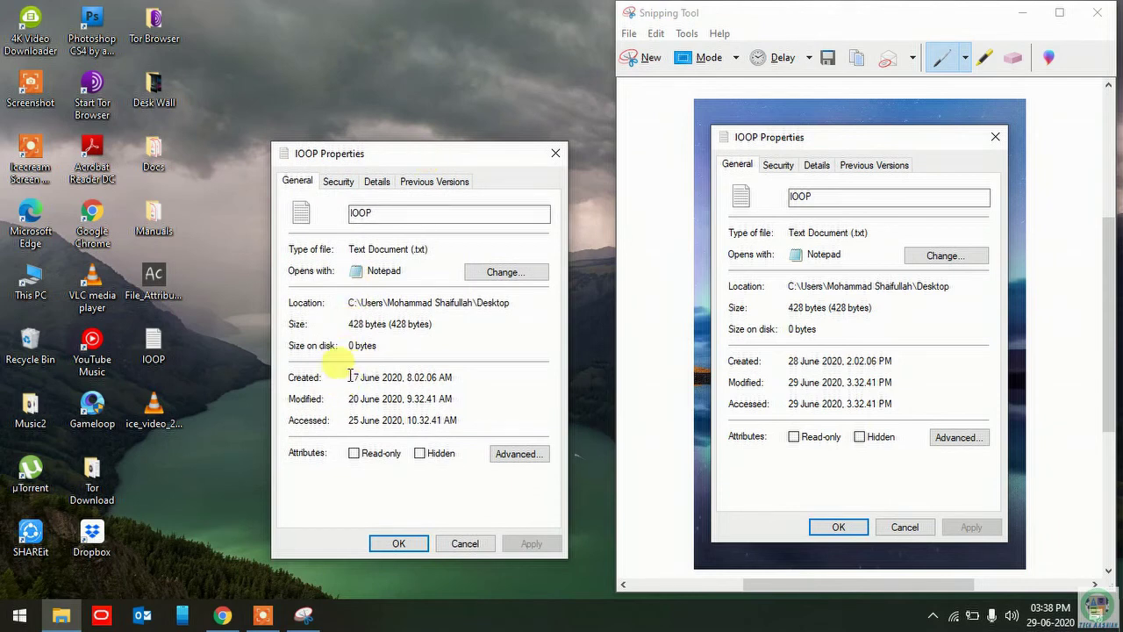
# With the Blue Pen, circle the Created line on the properties snip, loop under the Modified value and underline the Accessed line
pyautogui.click(741, 368)
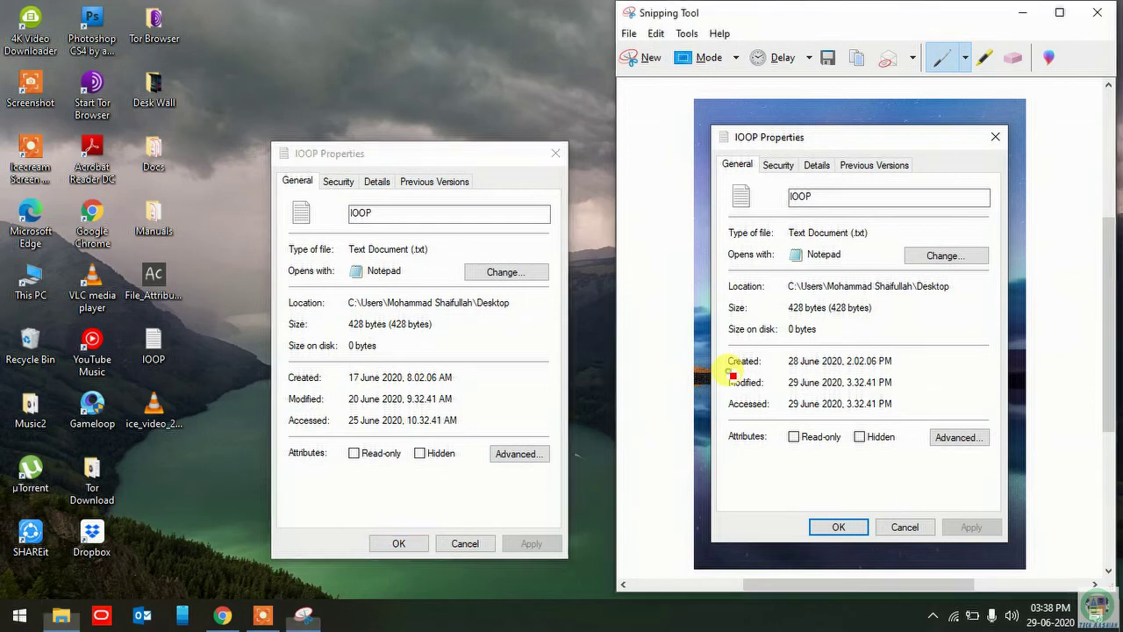
pyautogui.click(965, 57)
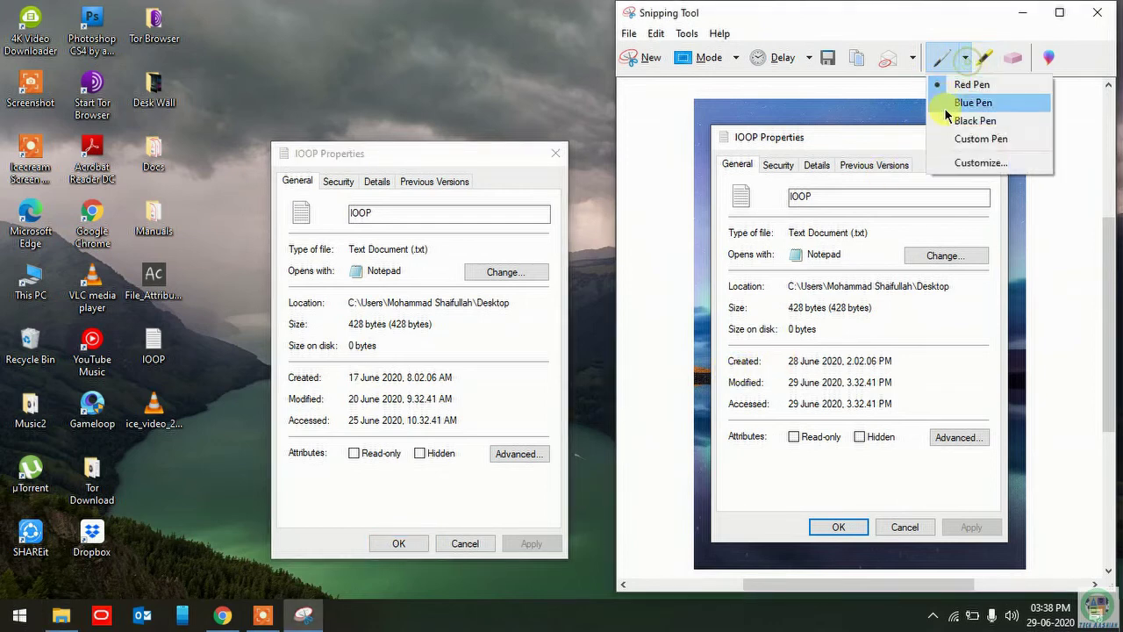
pyautogui.click(981, 103)
pyautogui.moveTo(723, 376)
pyautogui.mouseDown()
pyautogui.moveTo(898, 372)
pyautogui.moveTo(759, 342)
pyautogui.moveTo(712, 358)
pyautogui.moveTo(725, 372)
pyautogui.mouseUp()
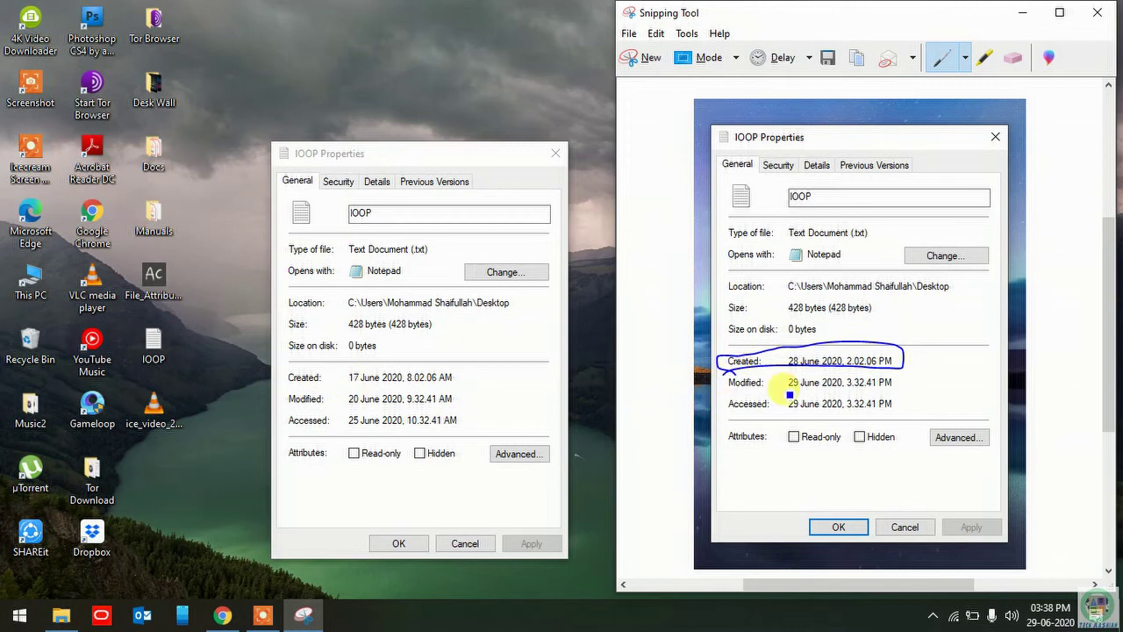
pyautogui.moveTo(793, 397)
pyautogui.mouseDown()
pyautogui.moveTo(915, 383)
pyautogui.moveTo(870, 382)
pyautogui.mouseUp()
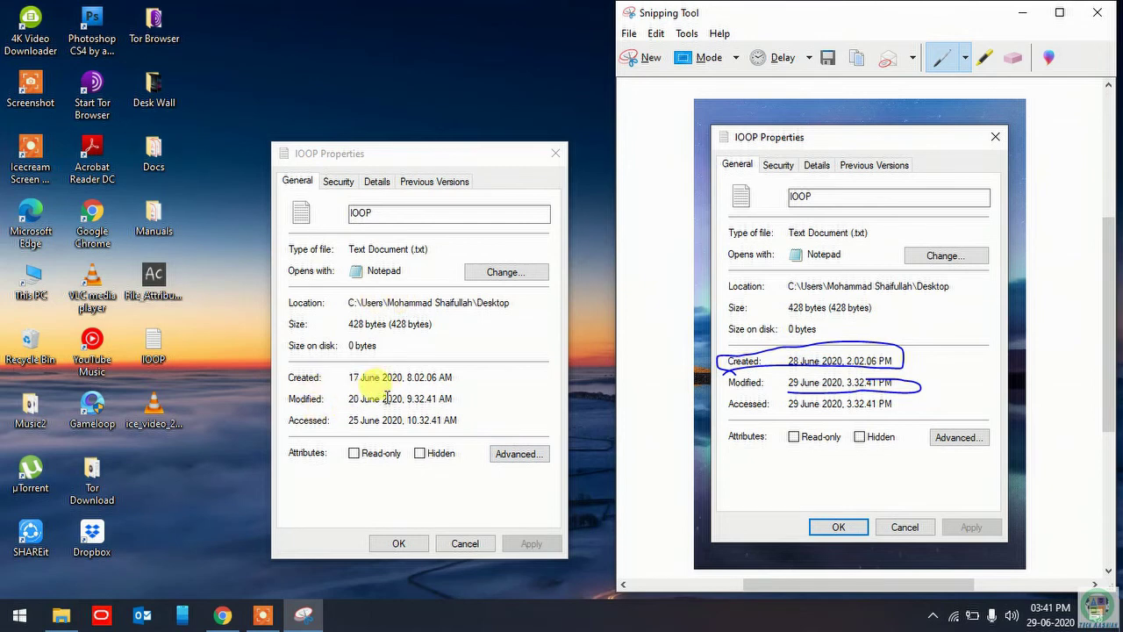
pyautogui.moveTo(789, 392); pyautogui.dragTo(799, 391)
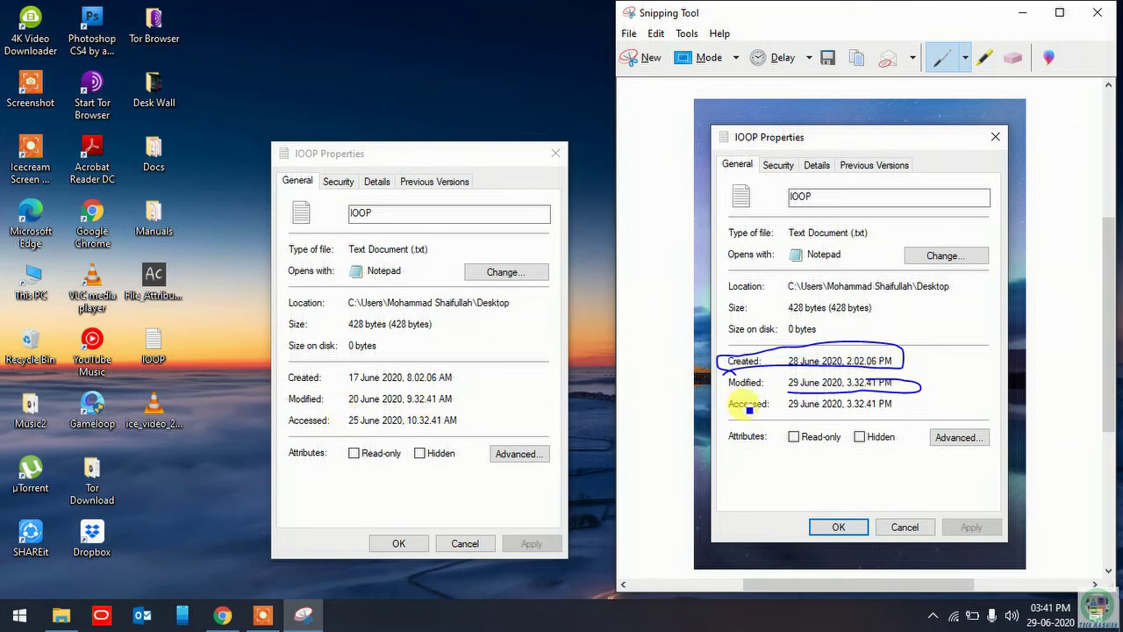
pyautogui.moveTo(731, 419); pyautogui.dragTo(891, 413)
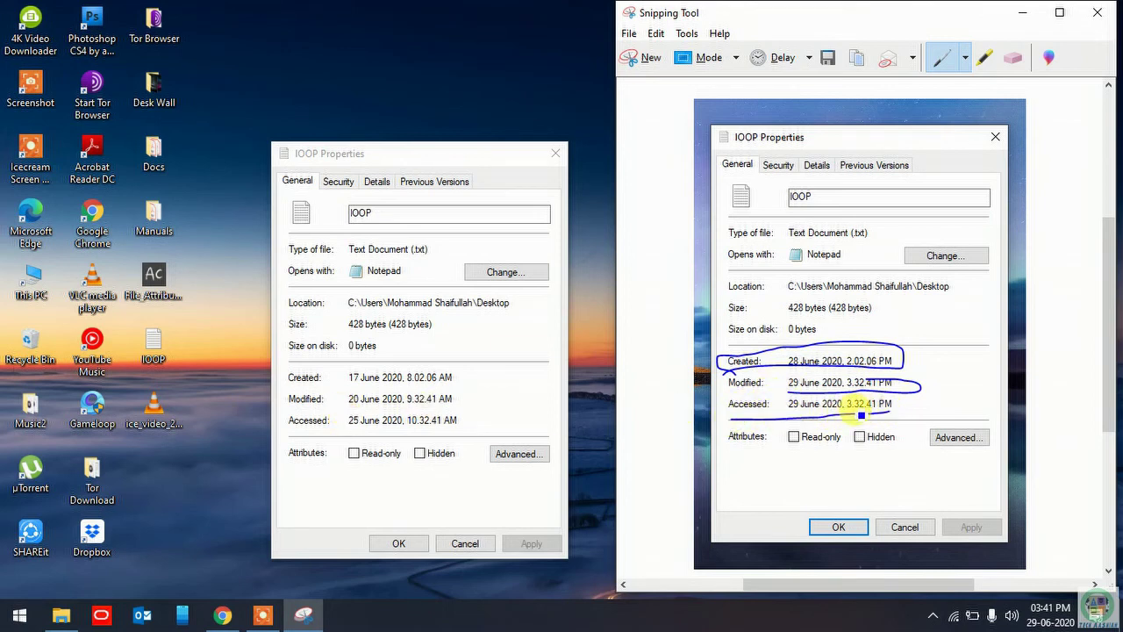